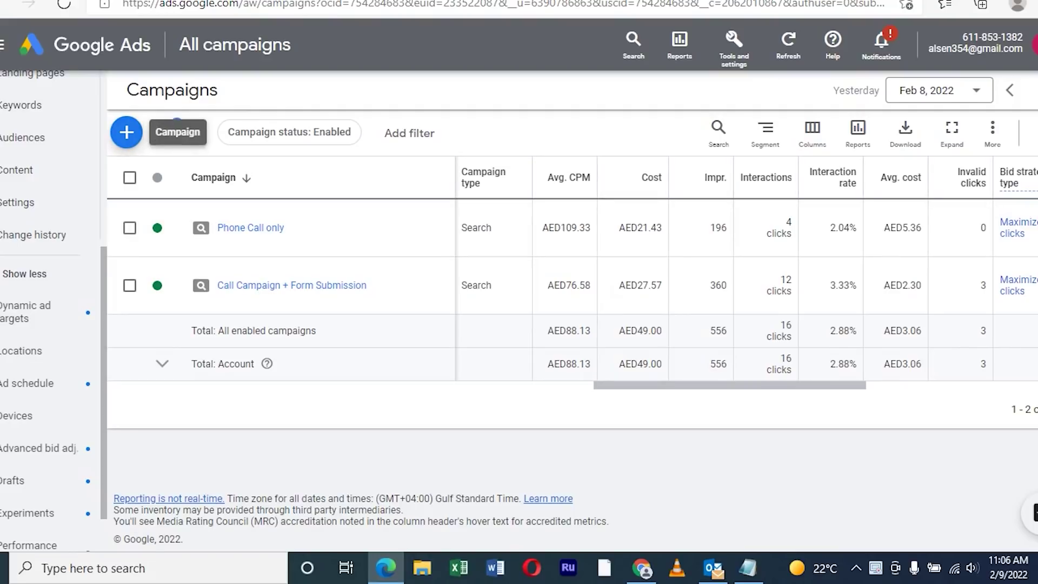
- Create a new campaign from the + menu and pick the Search campaign type card
left_click(127, 132)
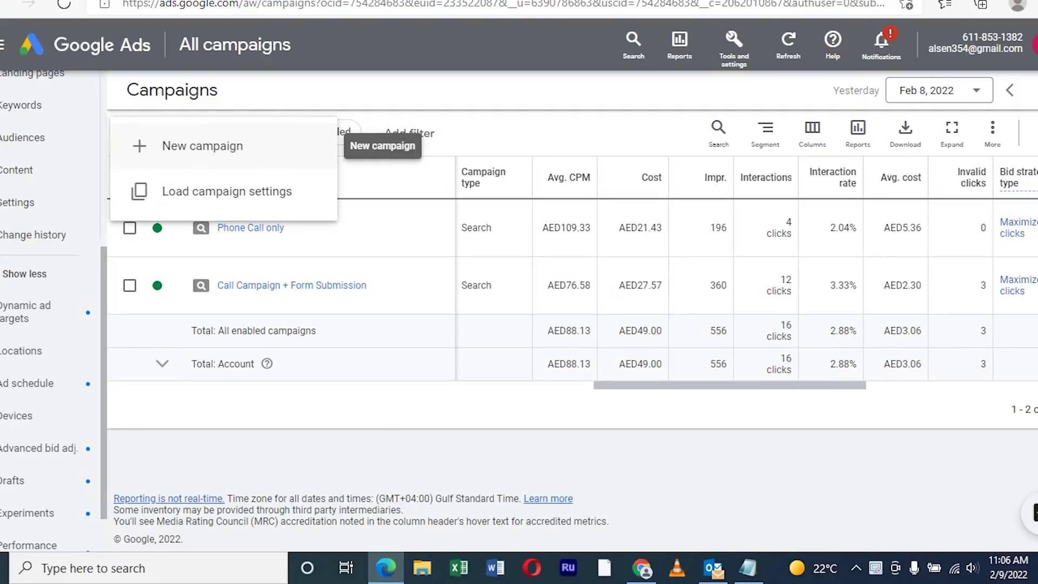
left_click(203, 146)
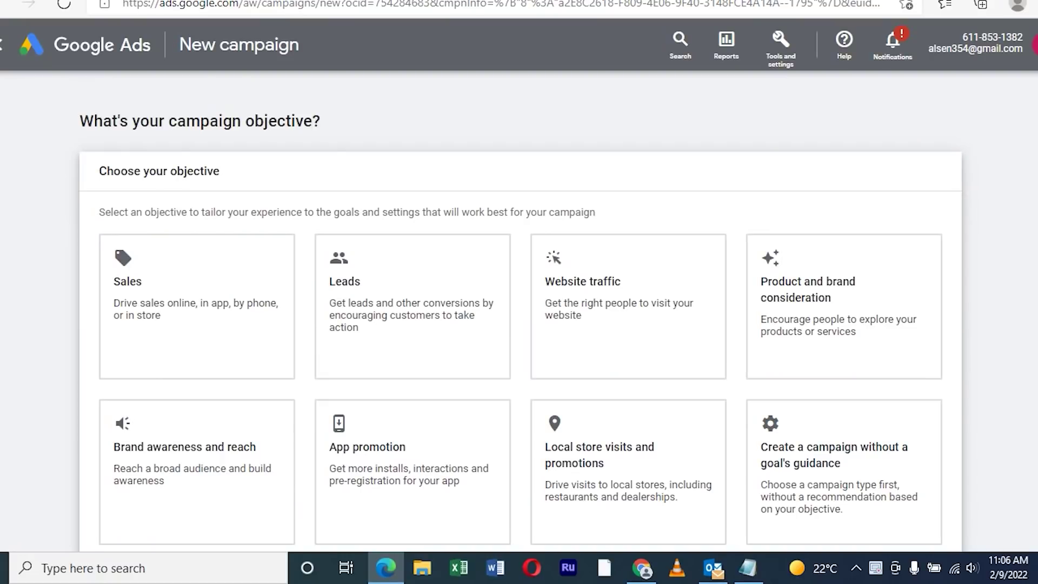
scroll(519, 324, "down", 1)
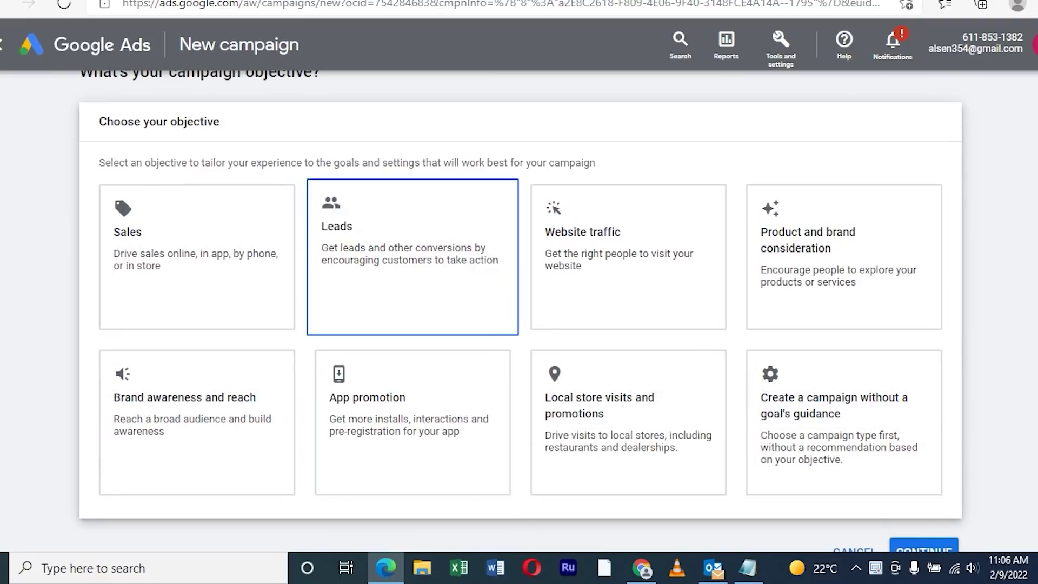
scroll(519, 311, "down", 1)
scroll(413, 394, "down", 1)
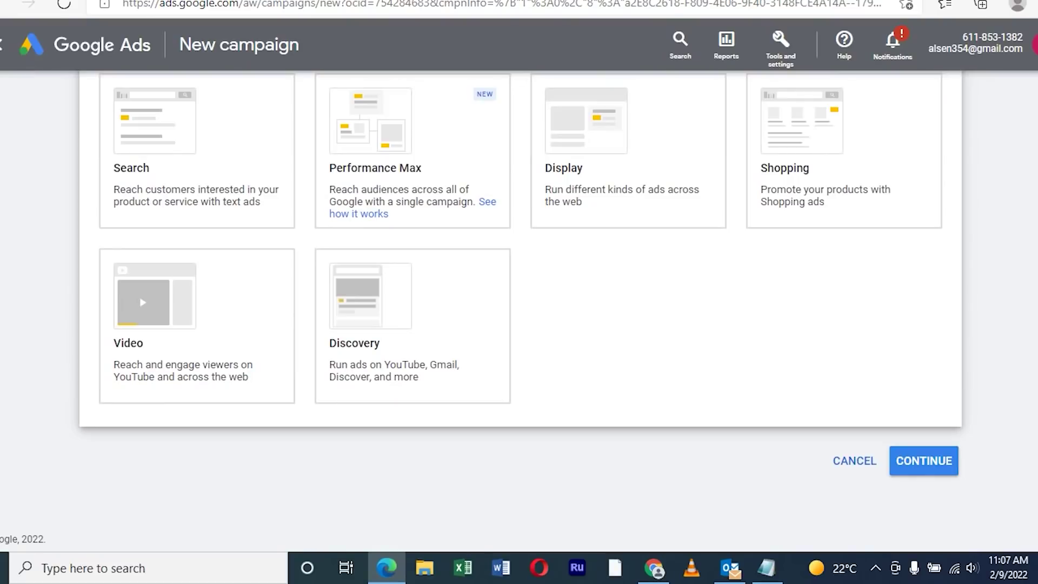
scroll(519, 308, "up", 2)
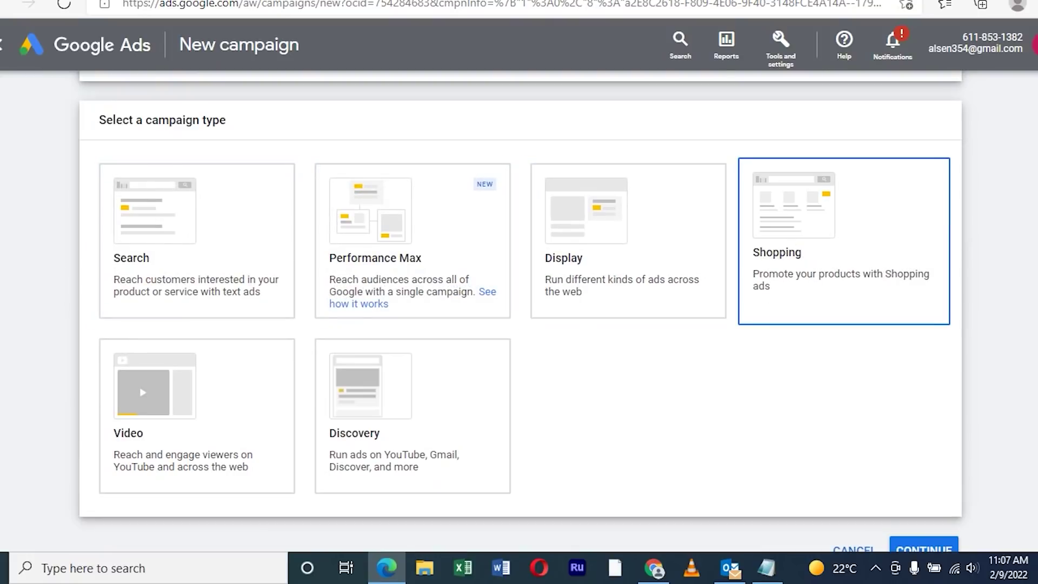
left_click(196, 240)
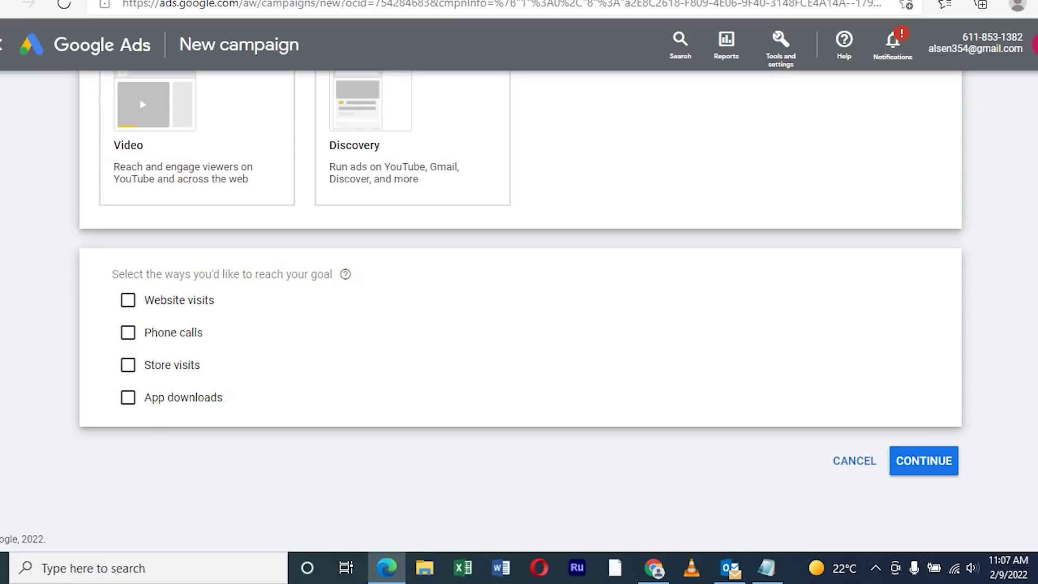
- Tick Phone calls as the way to reach the campaign goal
left_click(127, 333)
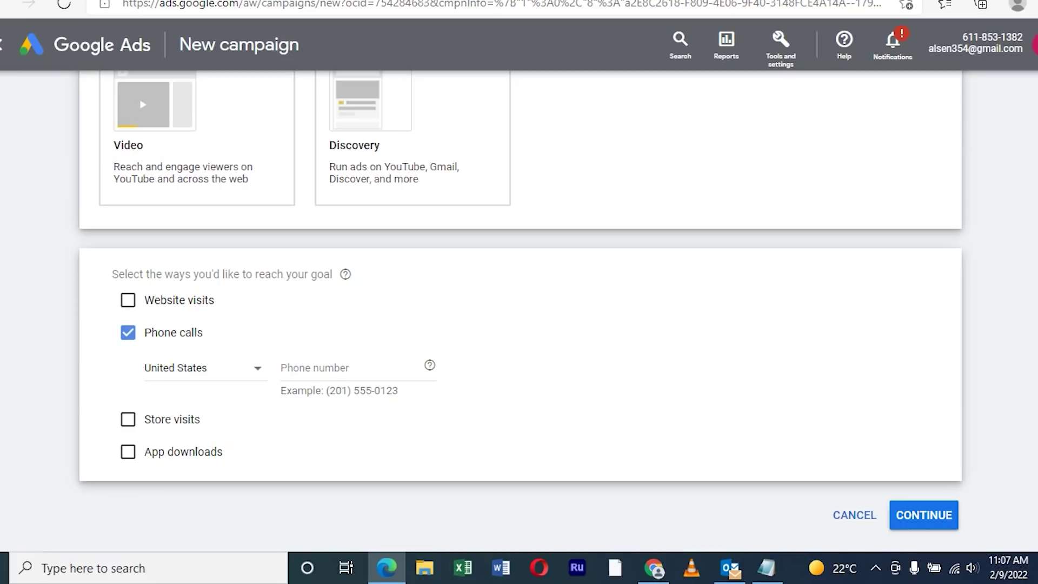
scroll(519, 312, "up", 1)
left_click(413, 158)
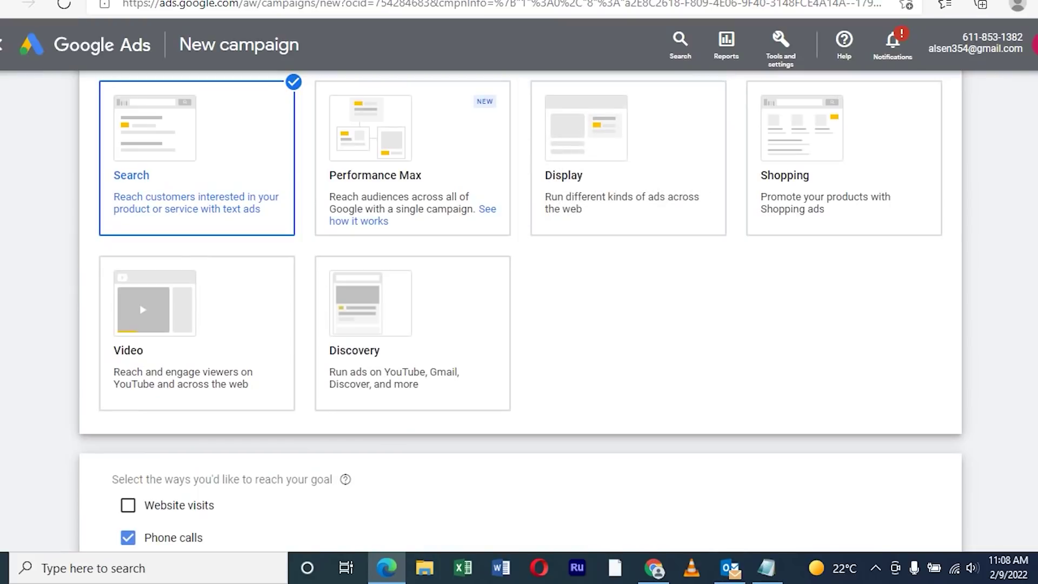
scroll(519, 311, "down", 2)
scroll(519, 312, "down", 1)
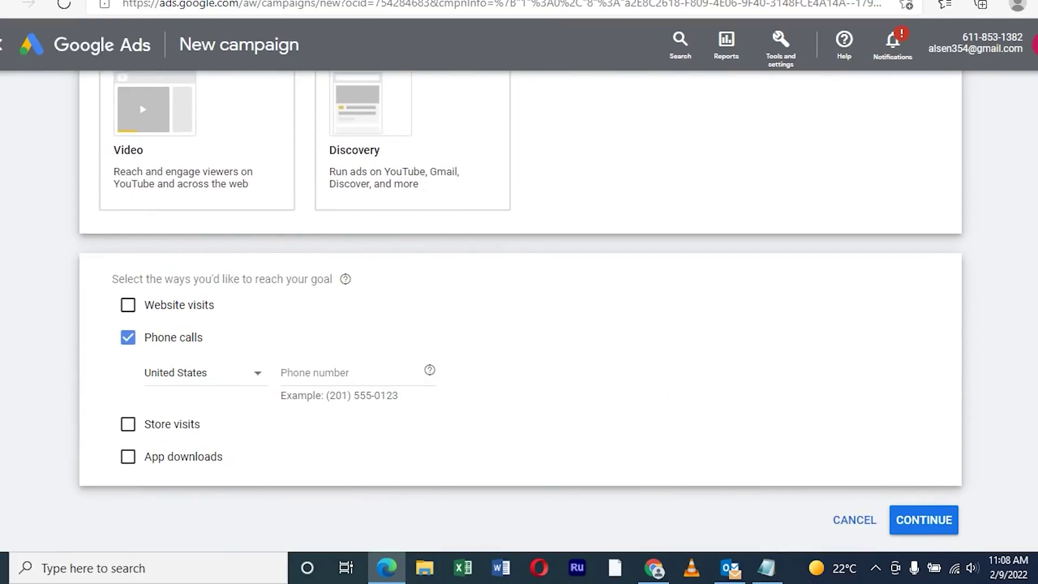
left_click(202, 372)
key("Up")
key("Up")
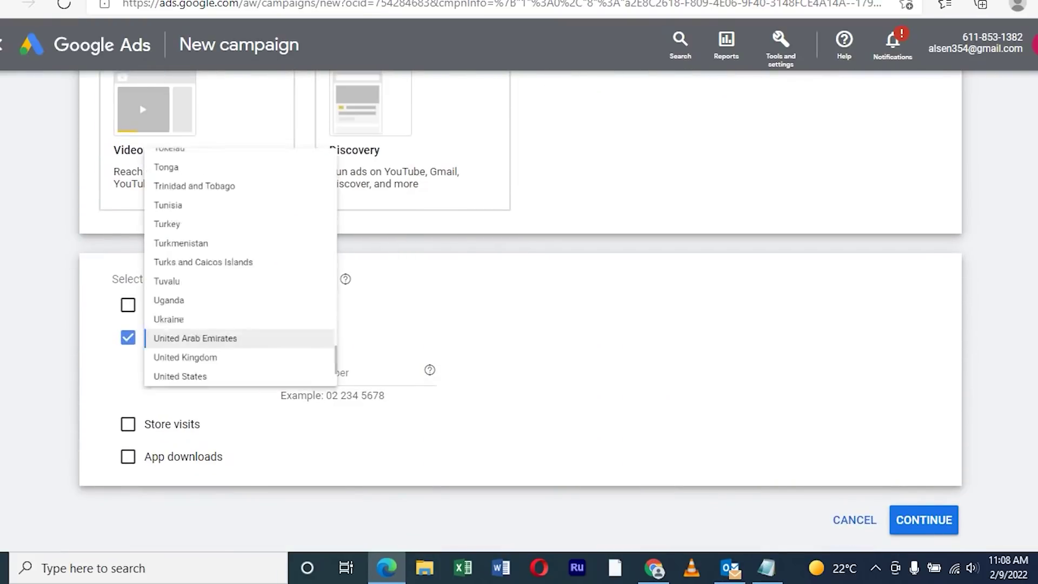
key("Return")
key("Tab")
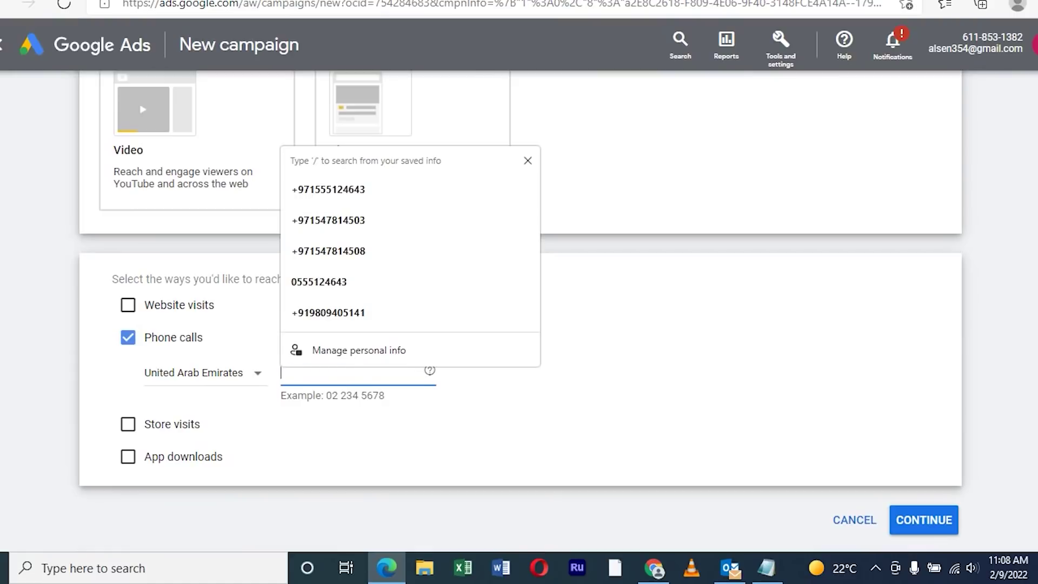
key("Up")
key("Up")
key("Up")
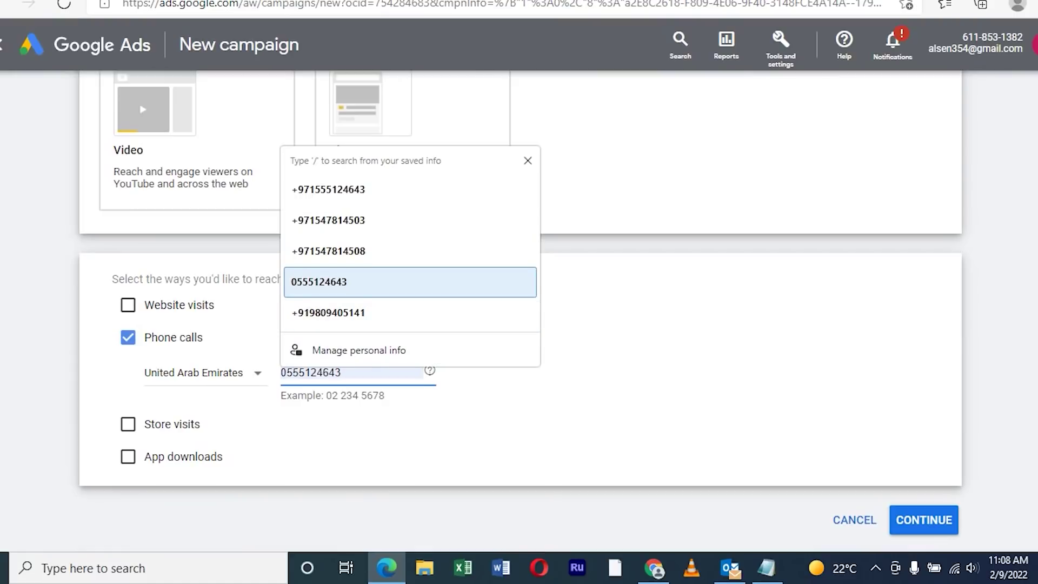
key("Return")
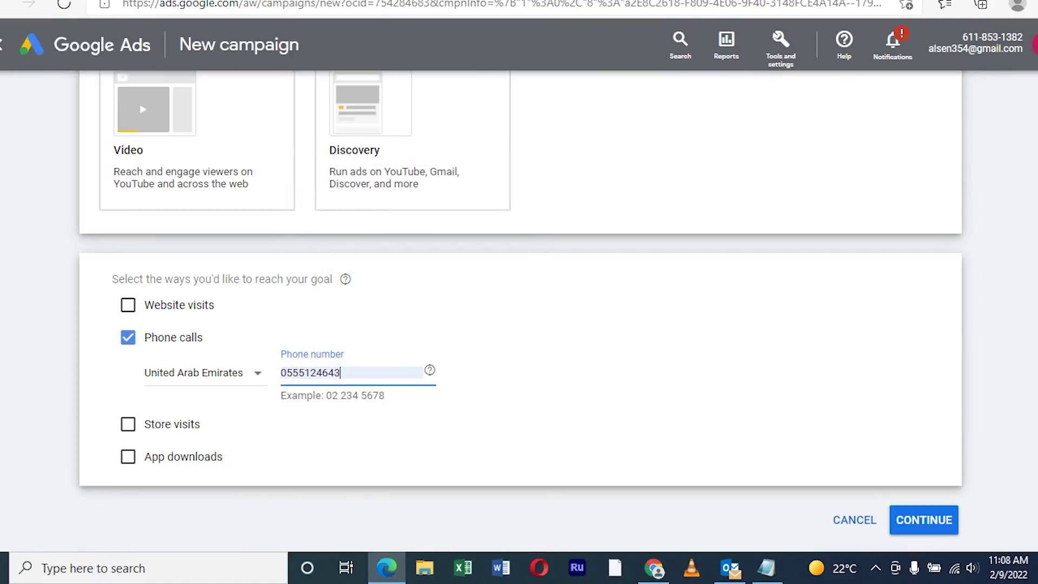
key("Return")
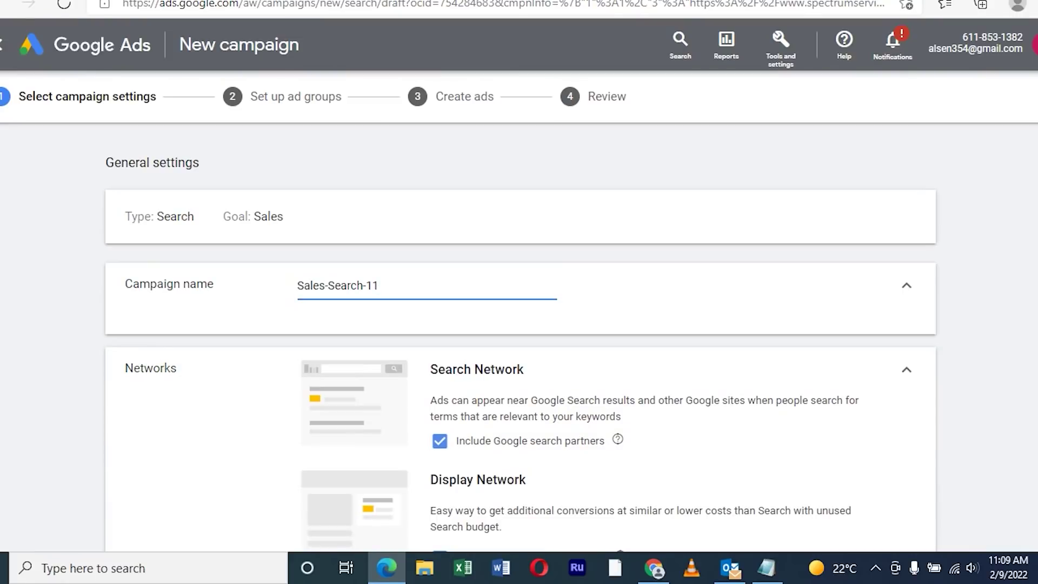
- Rename the campaign from Sales-Search-11 to 'call and website campaign'
left_click_drag(125, 283, 214, 284)
left_click(169, 284)
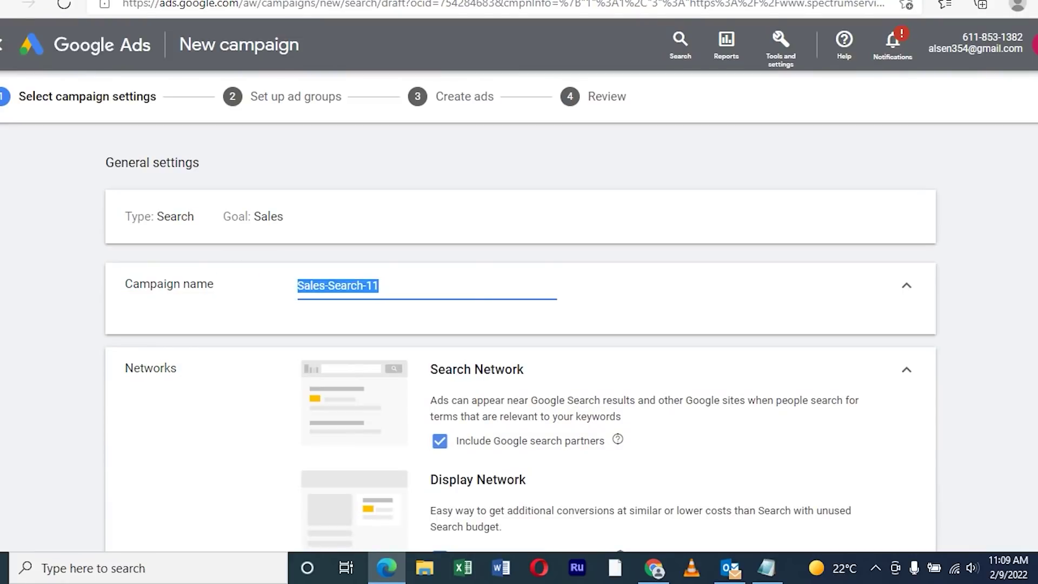
type("call ")
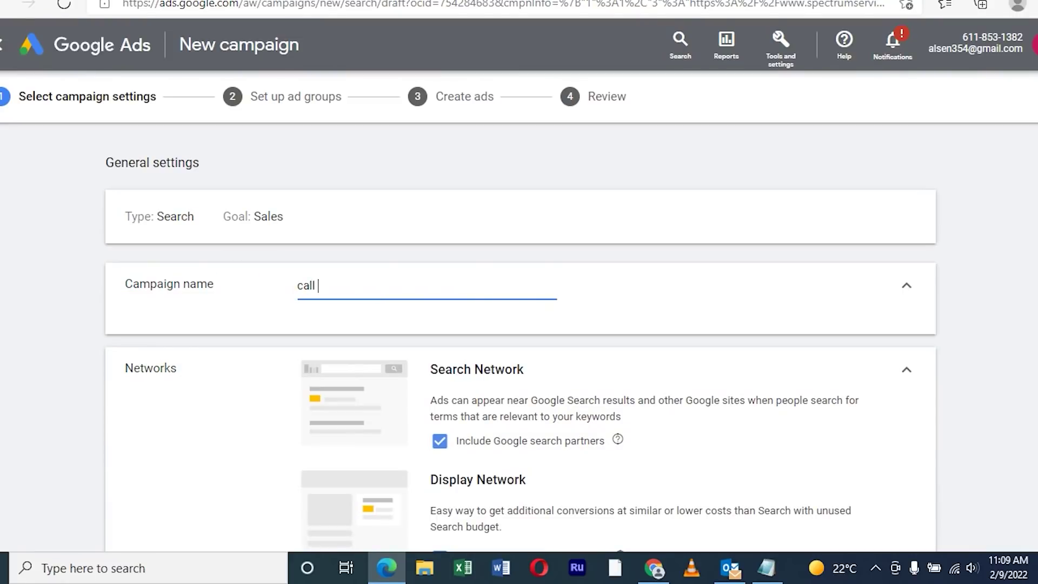
type("and website")
type(" campa")
type("i")
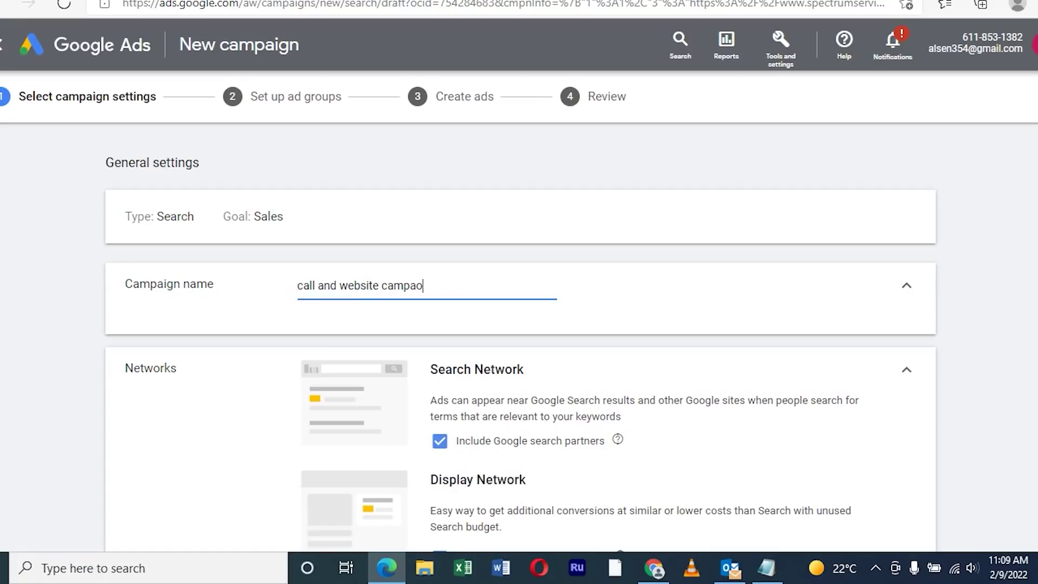
key("BackSpace")
type("ign")
- Untick Include Google Display Network and choose United Arab Emirates under Locations
scroll(519, 335, "down", 5)
scroll(519, 335, "up", 2)
scroll(518, 335, "up", 1)
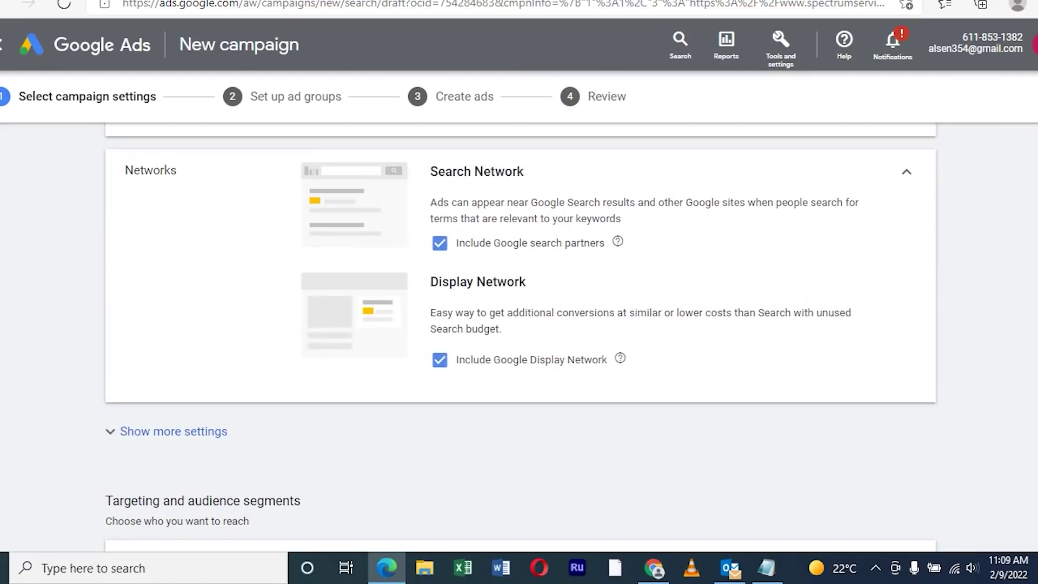
left_click(439, 359)
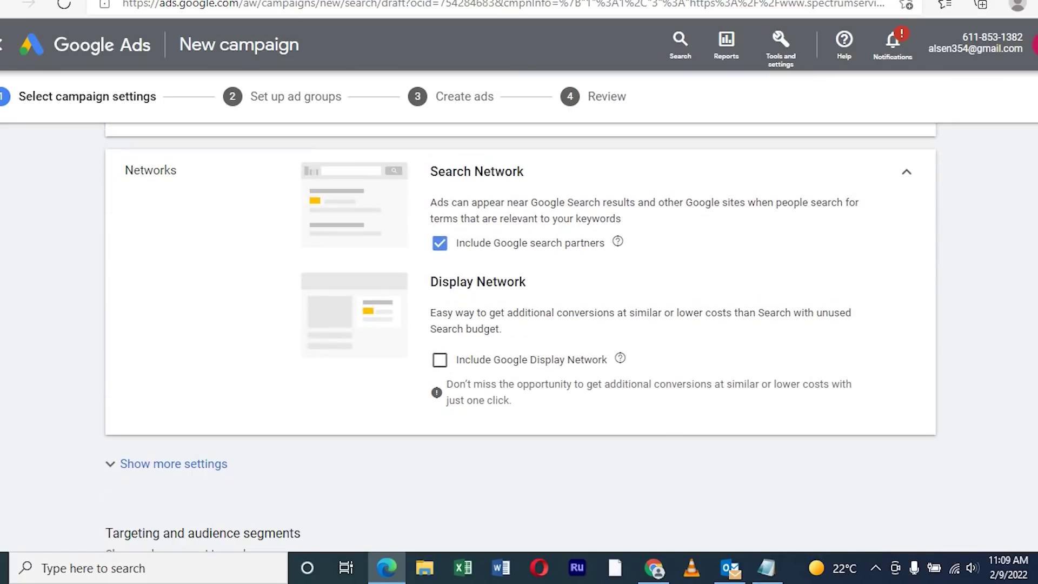
scroll(519, 346, "down", 5)
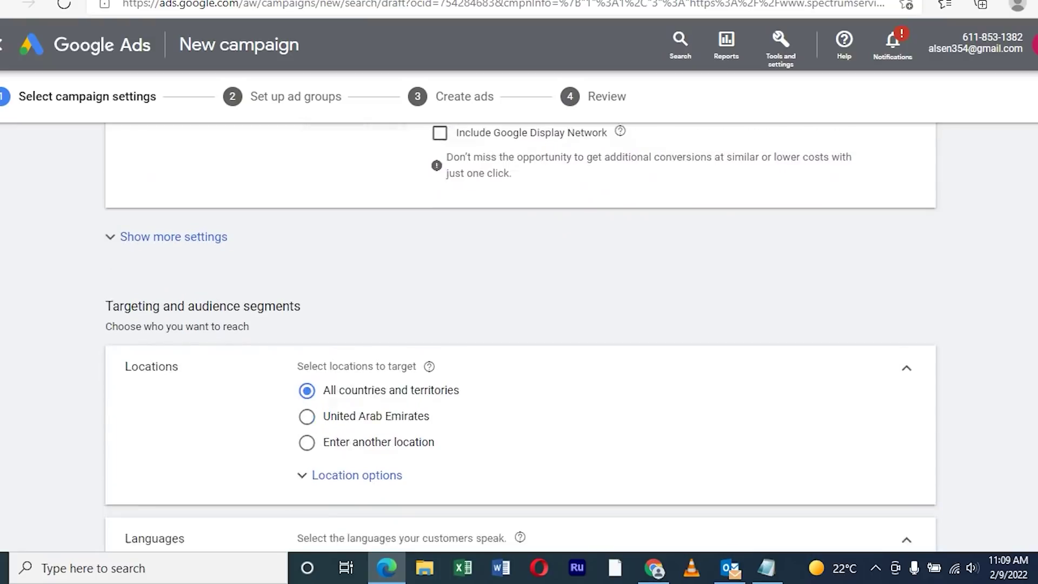
scroll(519, 346, "down", 2)
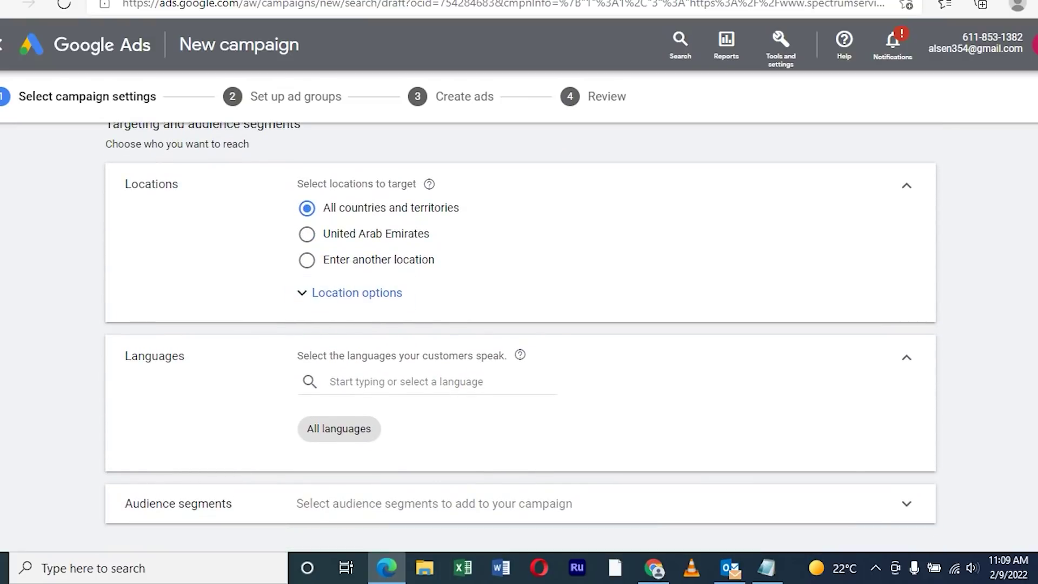
left_click(307, 234)
- In Advanced search, add a 5 mi radius target around Business Bay, Dubai
left_click(306, 260)
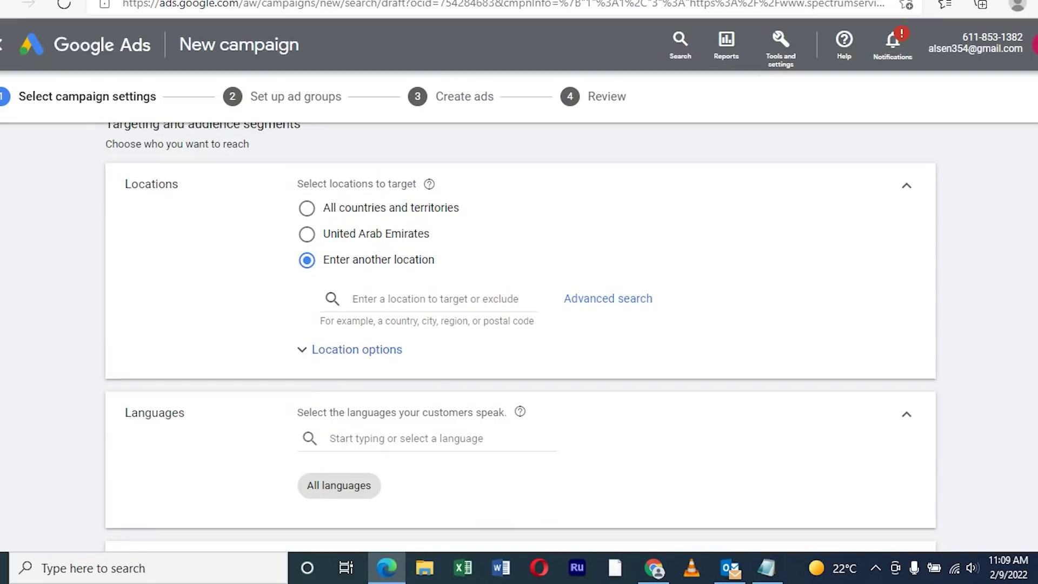
left_click(607, 298)
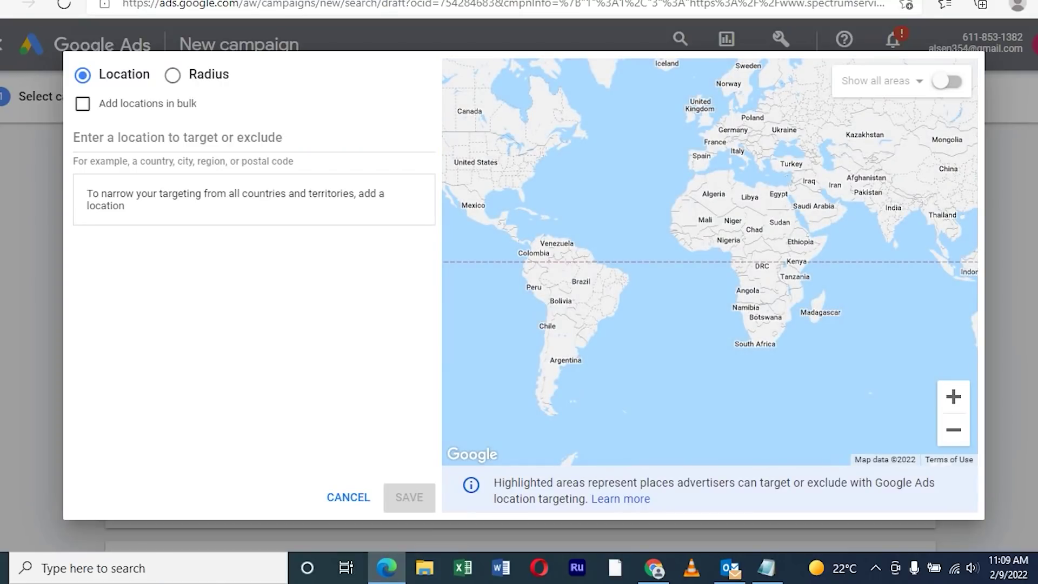
left_click(172, 75)
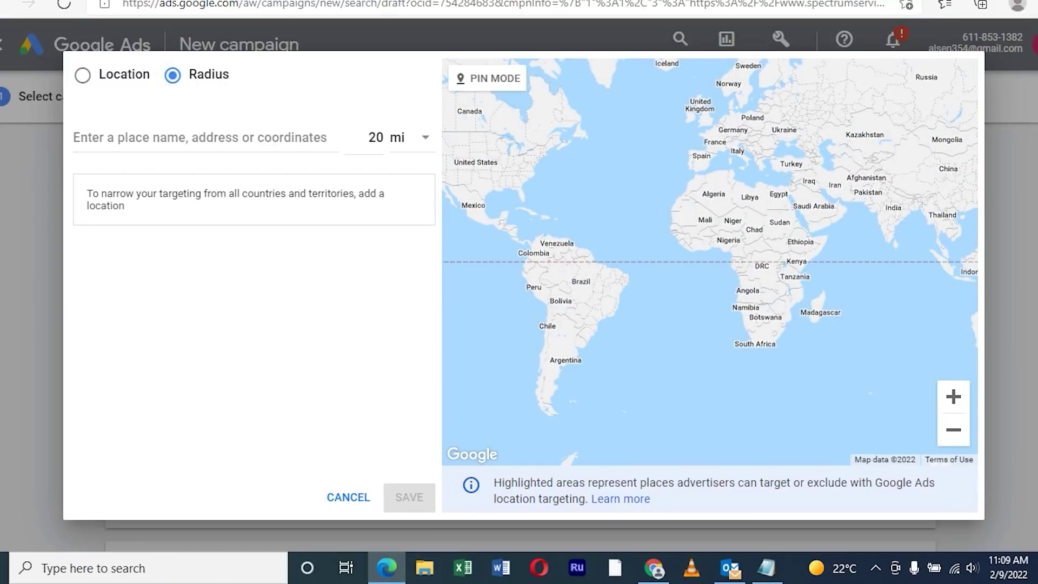
left_click(378, 137)
key("ctrl+a")
type("5")
left_click(227, 138)
type("b")
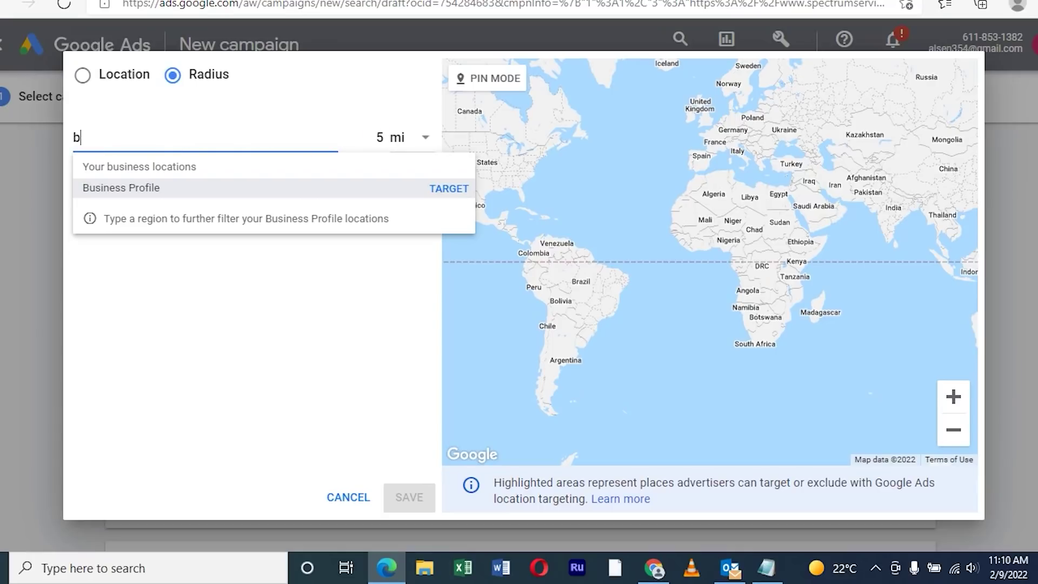
type("usi")
key("BackSpace")
type("sine")
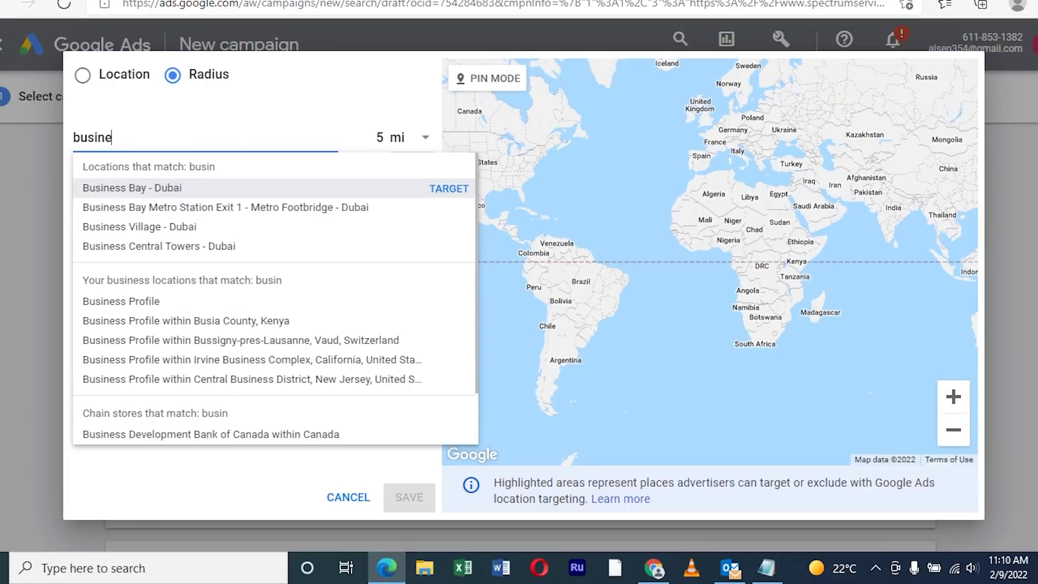
key("Return")
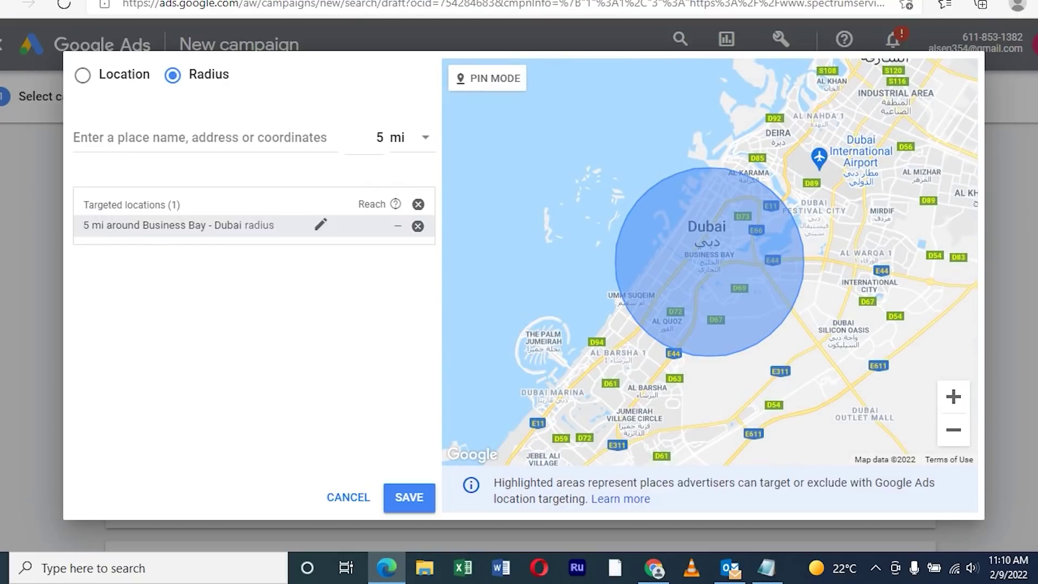
- Reduce the Business Bay radius to 2 mi and save the location
left_click(320, 223)
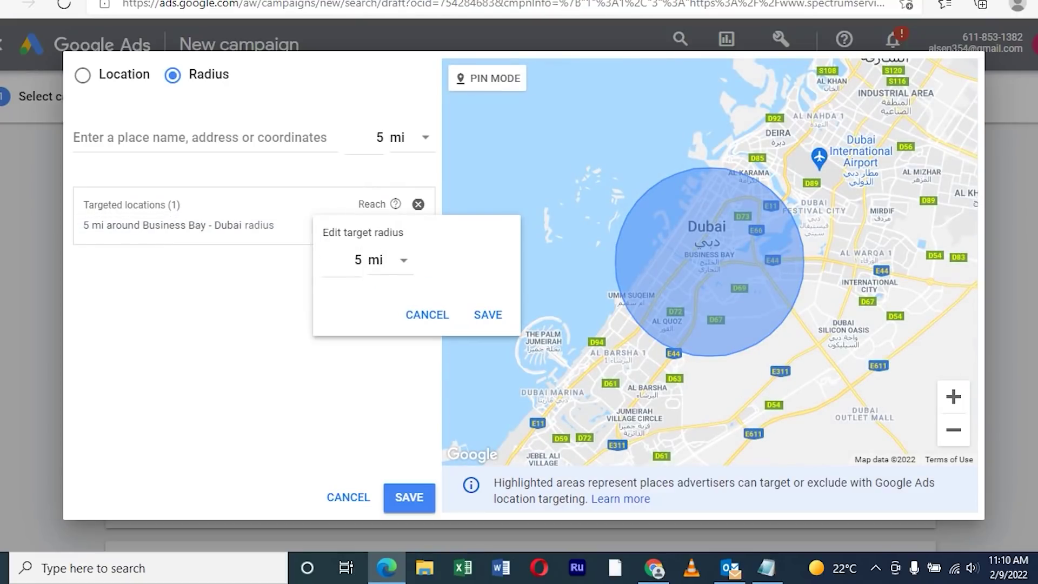
double_click(357, 260)
type("2")
left_click(487, 315)
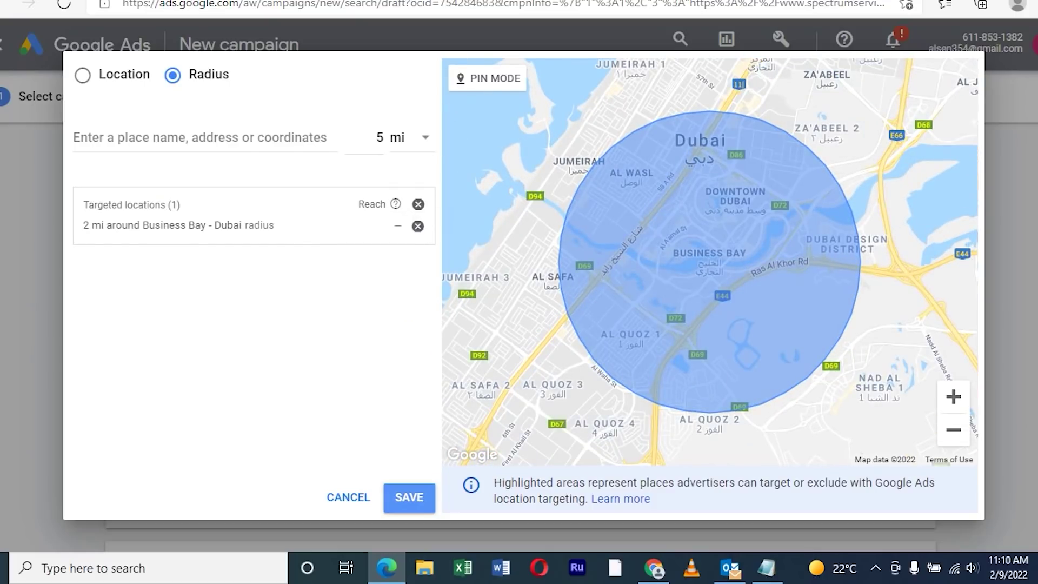
left_click(408, 498)
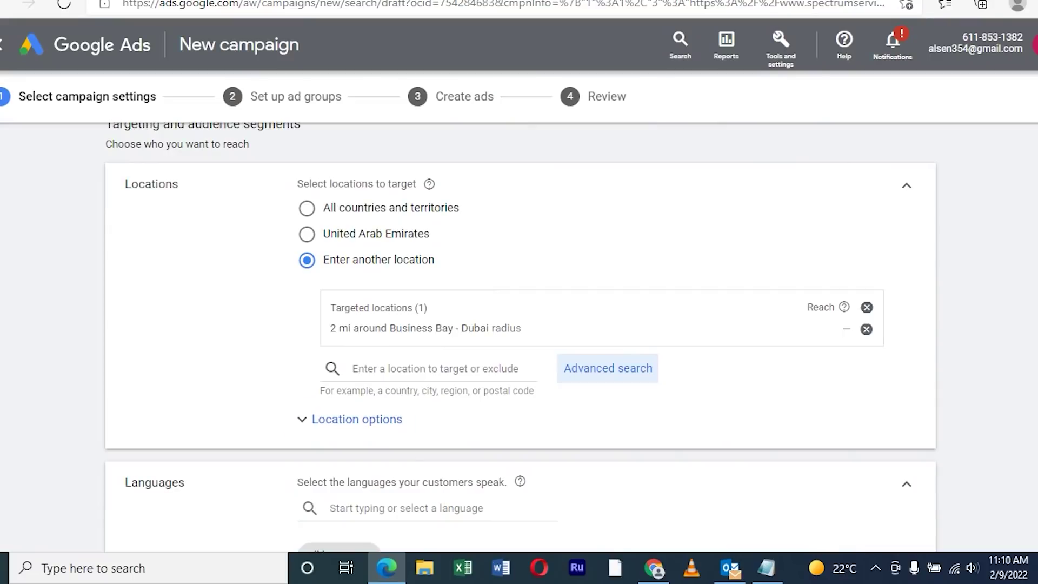
- Search for and tick English, then Arabic, in the Languages field
scroll(519, 335, "down", 5)
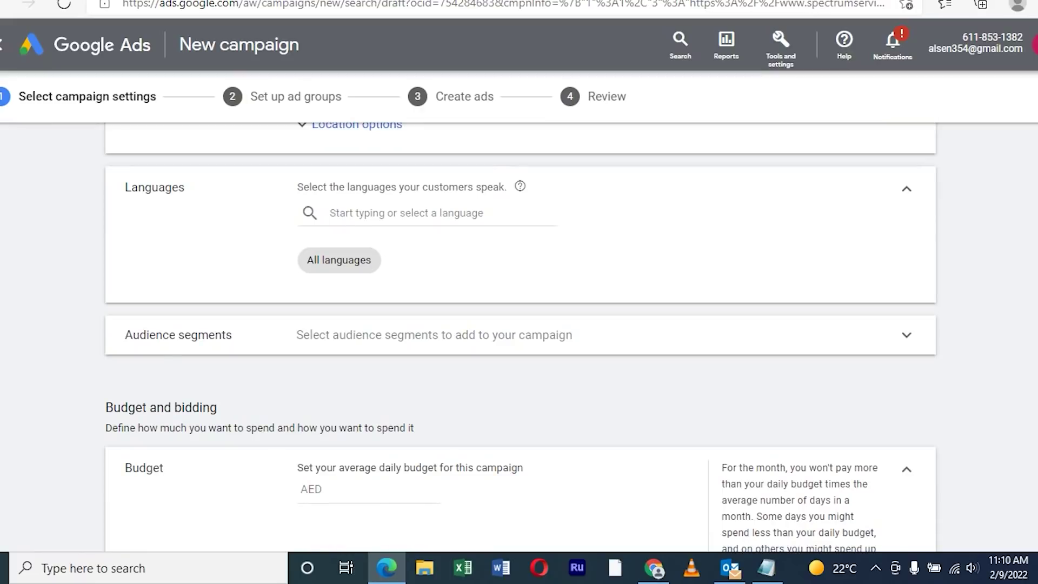
type("engl")
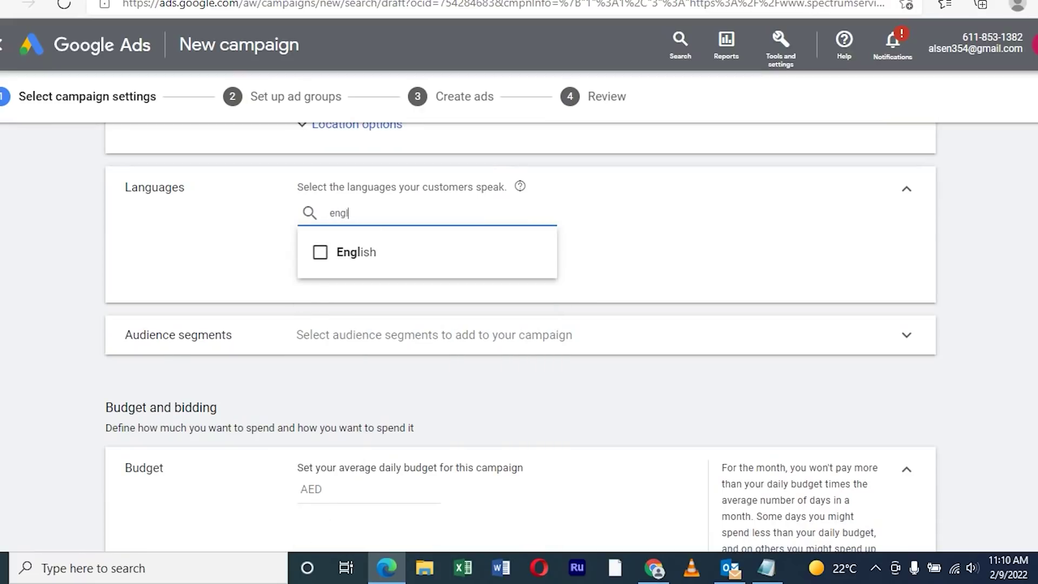
left_click(346, 252)
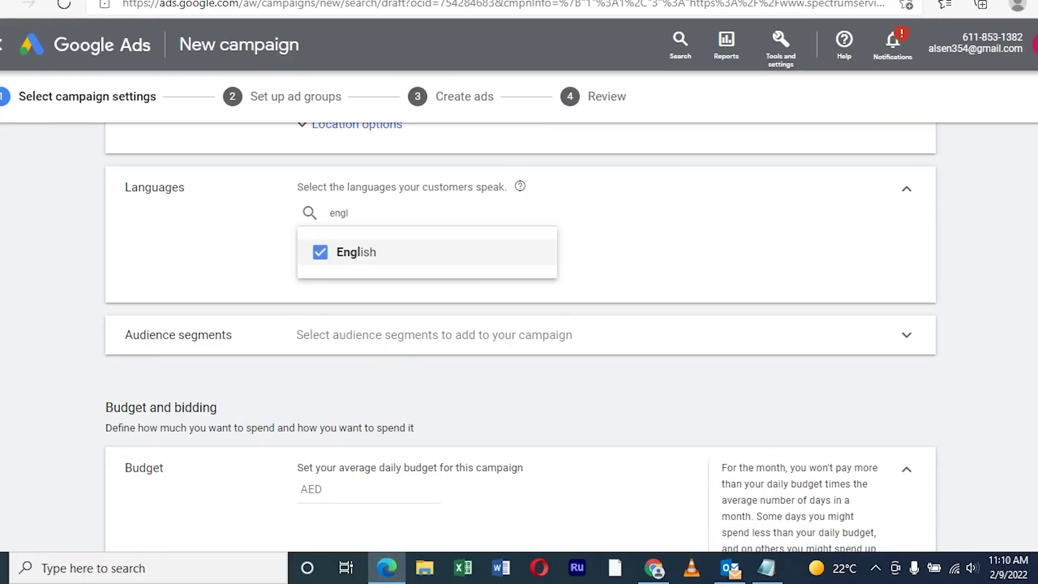
key("BackSpace")
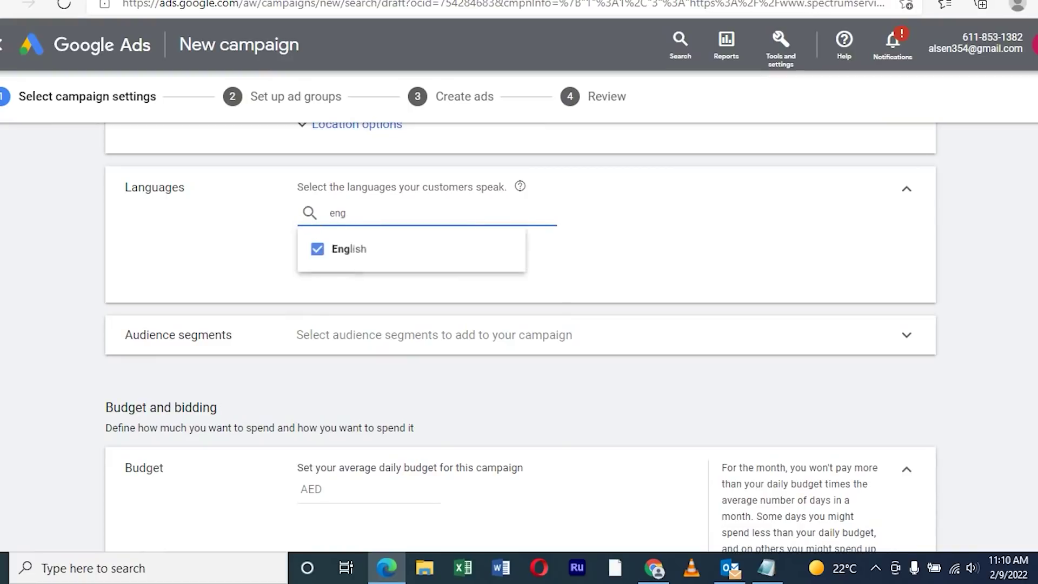
key("BackSpace")
key("BackSpace")
key("BackSpace")
type("ar")
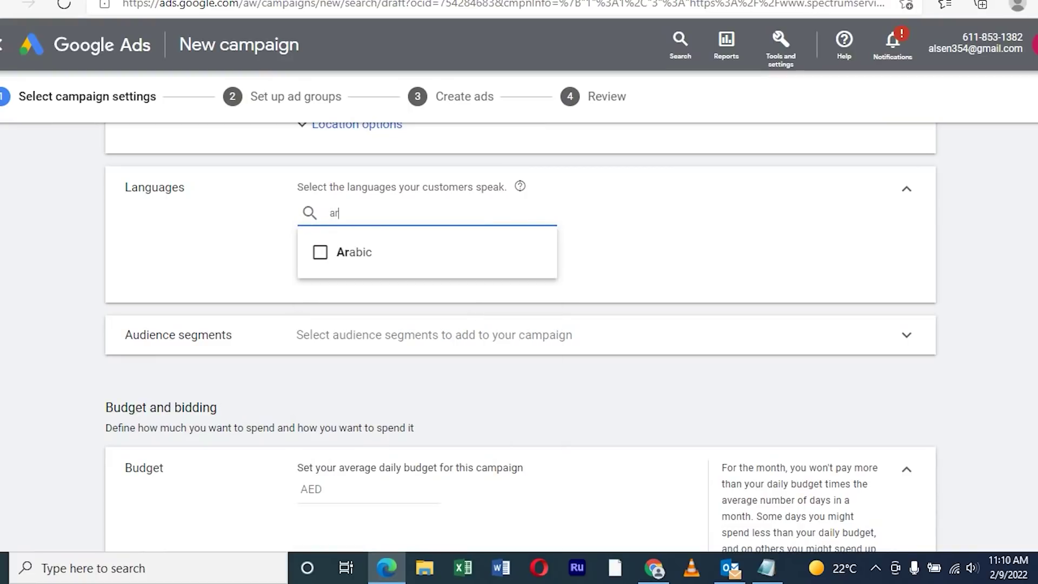
left_click(346, 251)
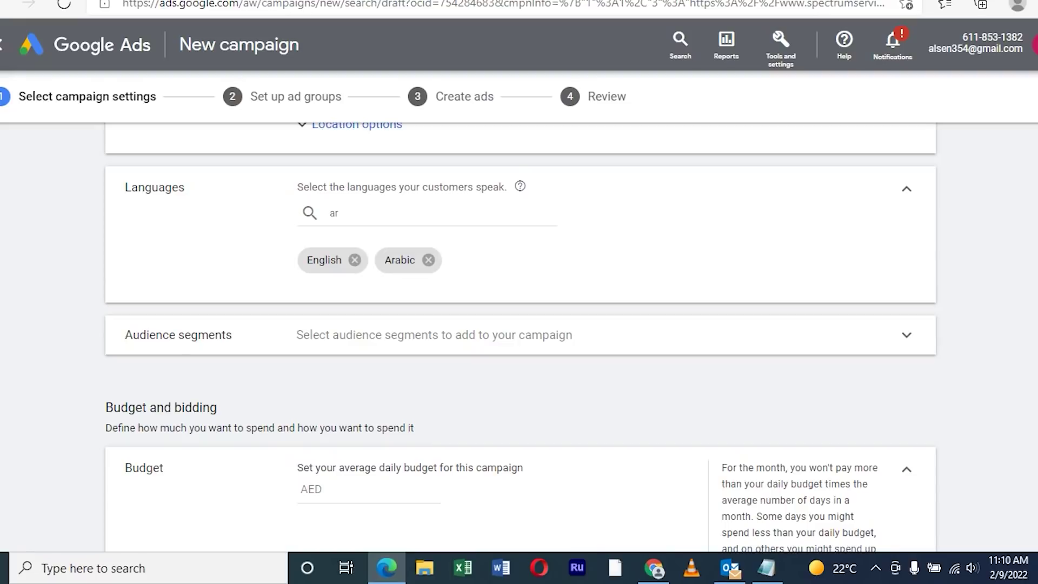
- Open the audience segments picker and enter a daily budget of AED 25
scroll(520, 333, "down", 2)
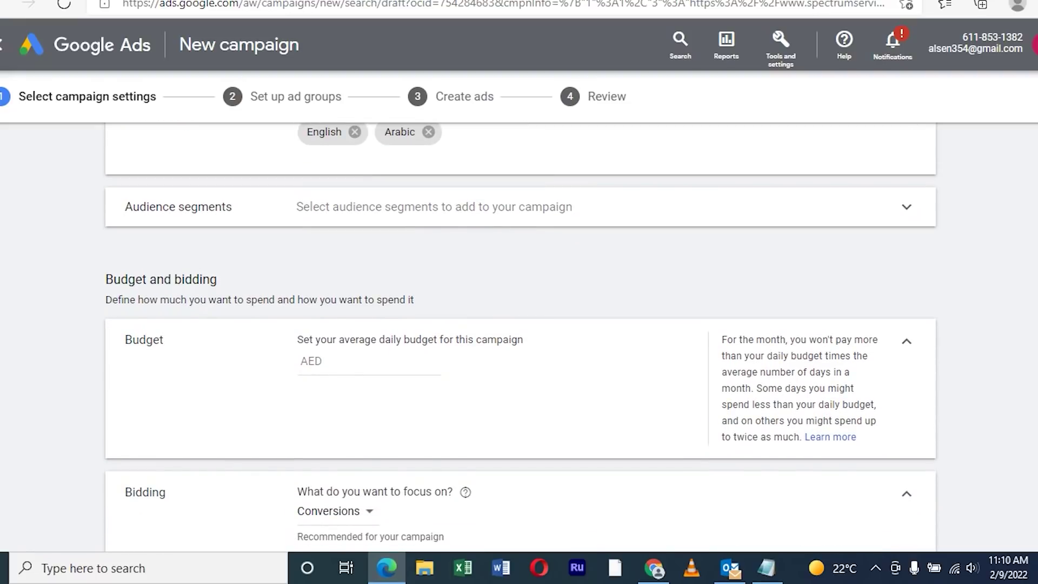
left_click(452, 207)
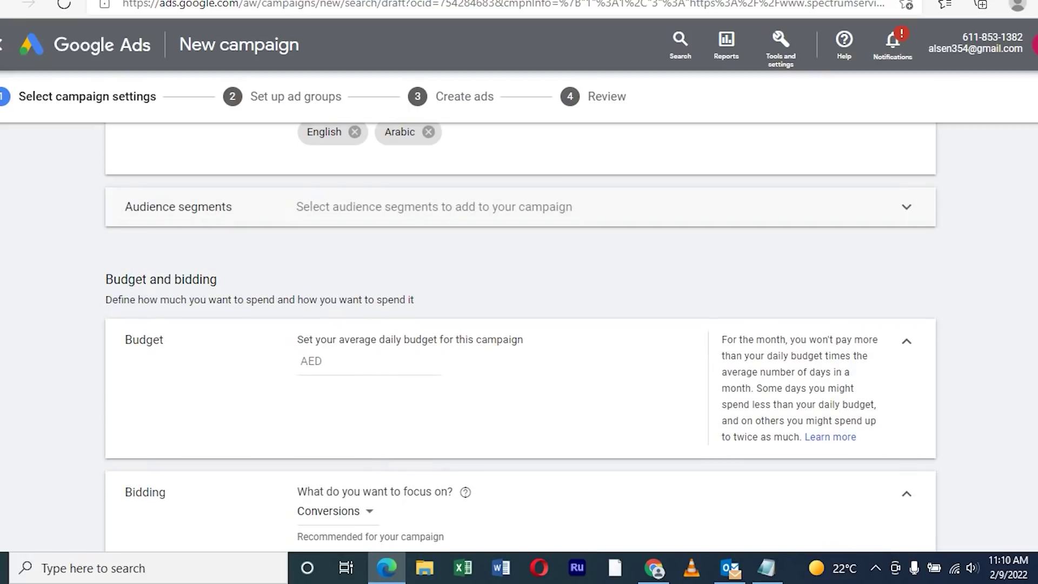
scroll(519, 335, "down", 4)
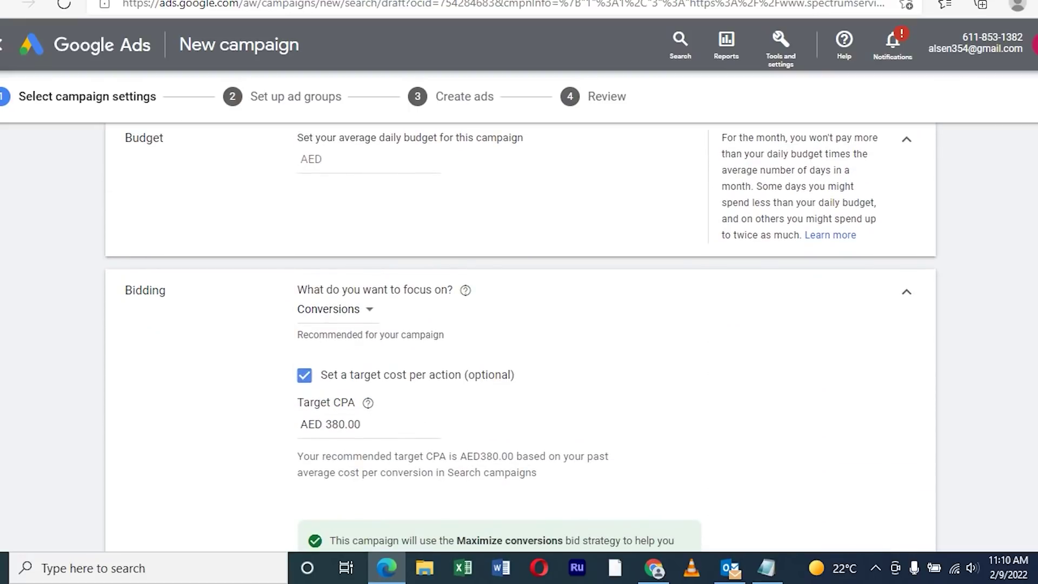
key("Tab")
type("25")
- Focus bidding on Clicks with a maximum cost-per-click limit of AED 5
left_click(332, 309)
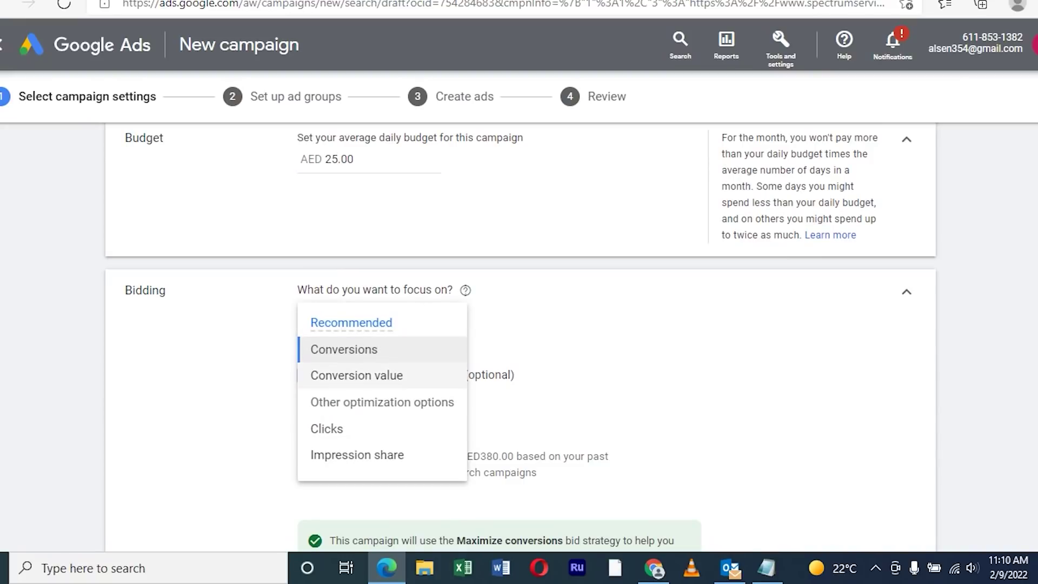
left_click(346, 428)
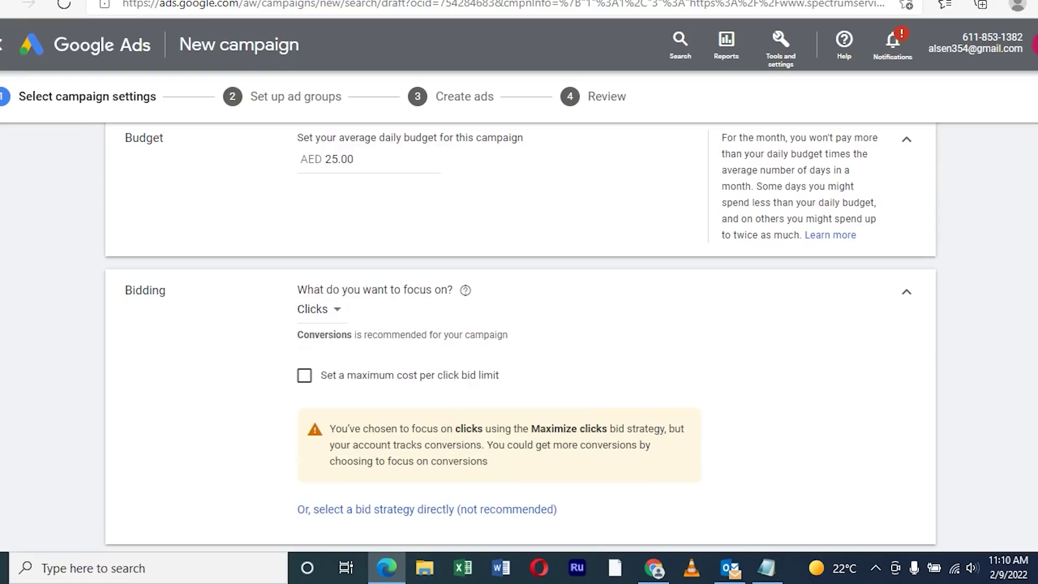
scroll(519, 324, "down", 2)
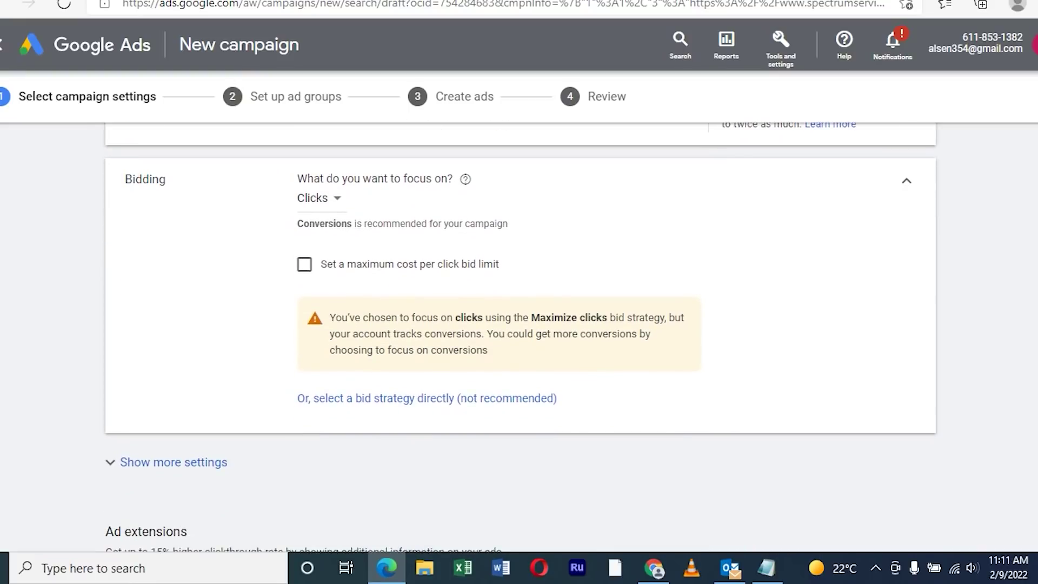
left_click(304, 264)
type("5")
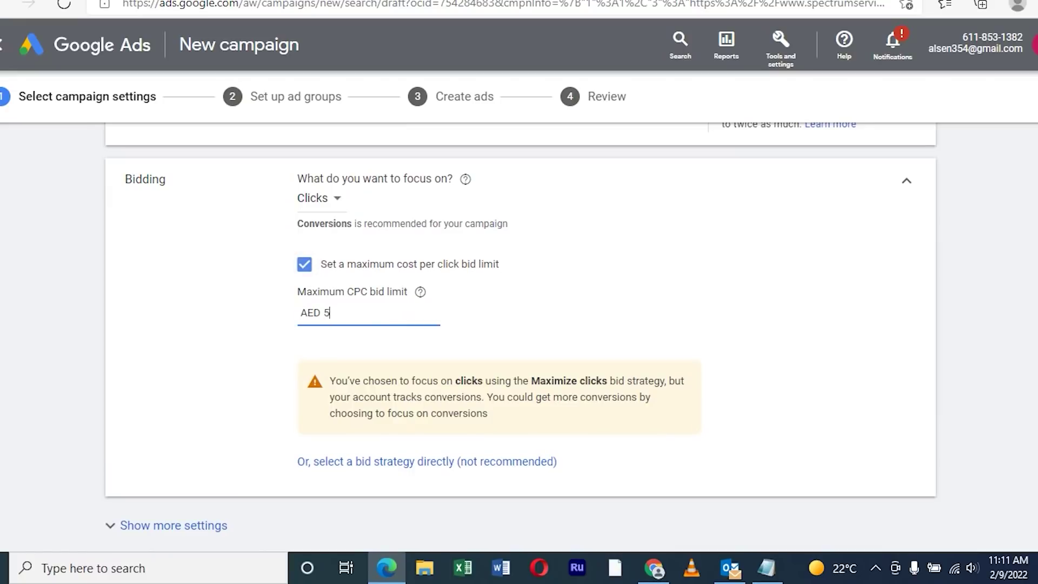
scroll(519, 336, "down", 1)
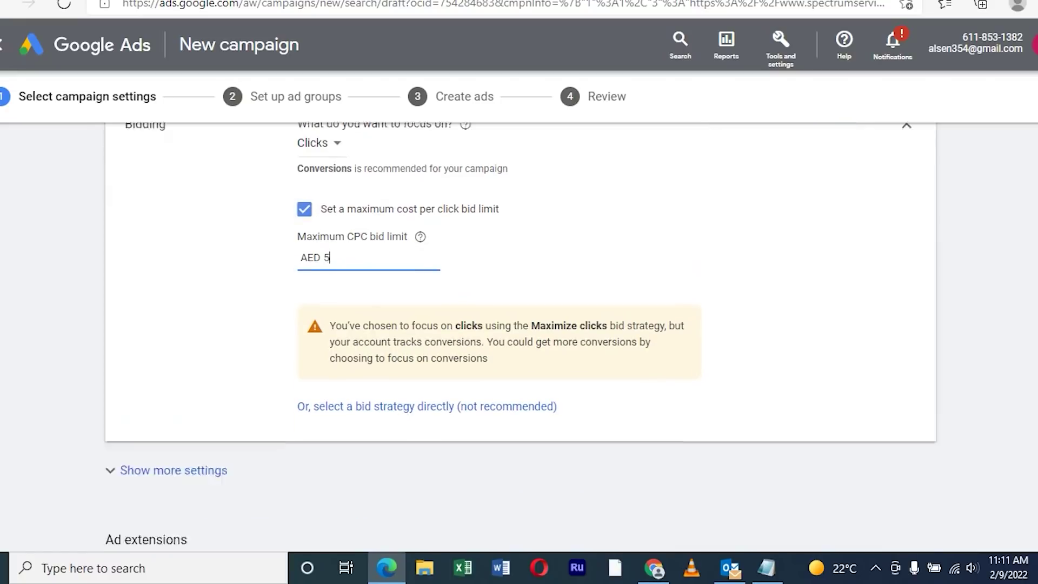
scroll(519, 335, "down", 5)
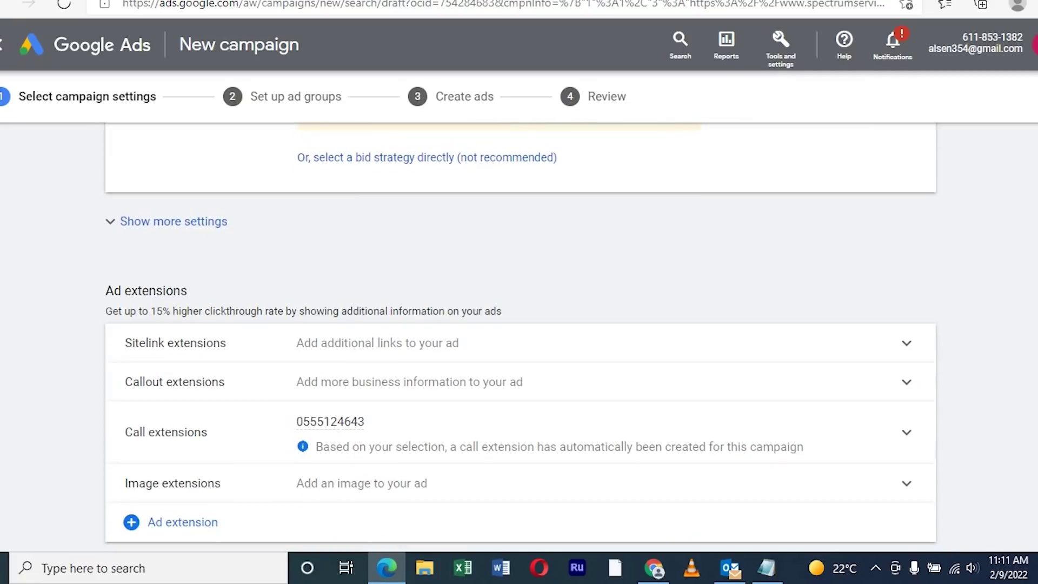
- Expand Show more settings and Ad rotation, then review the remaining settings down the page
left_click(173, 221)
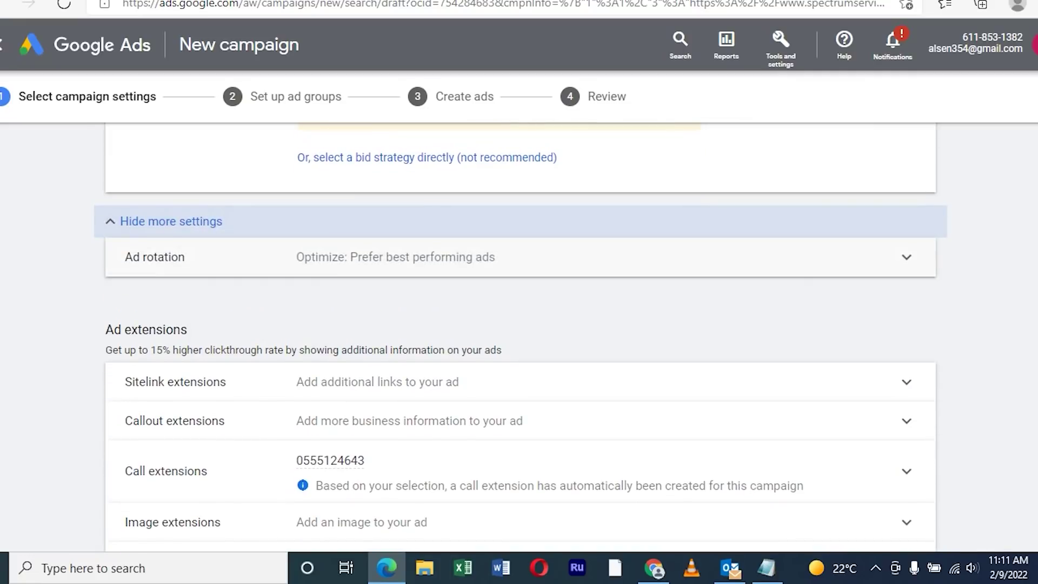
left_click(155, 257)
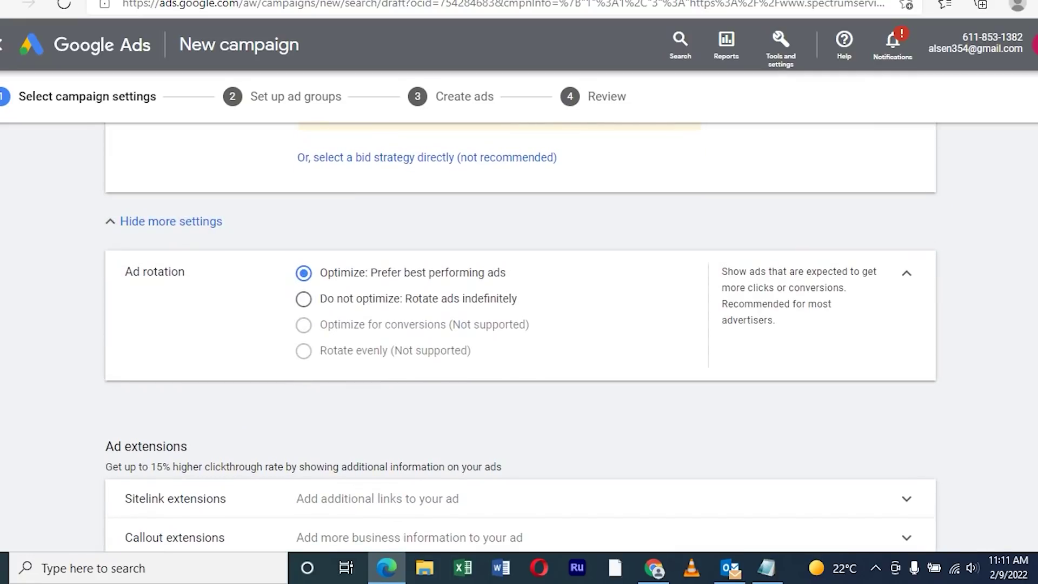
scroll(519, 335, "down", 5)
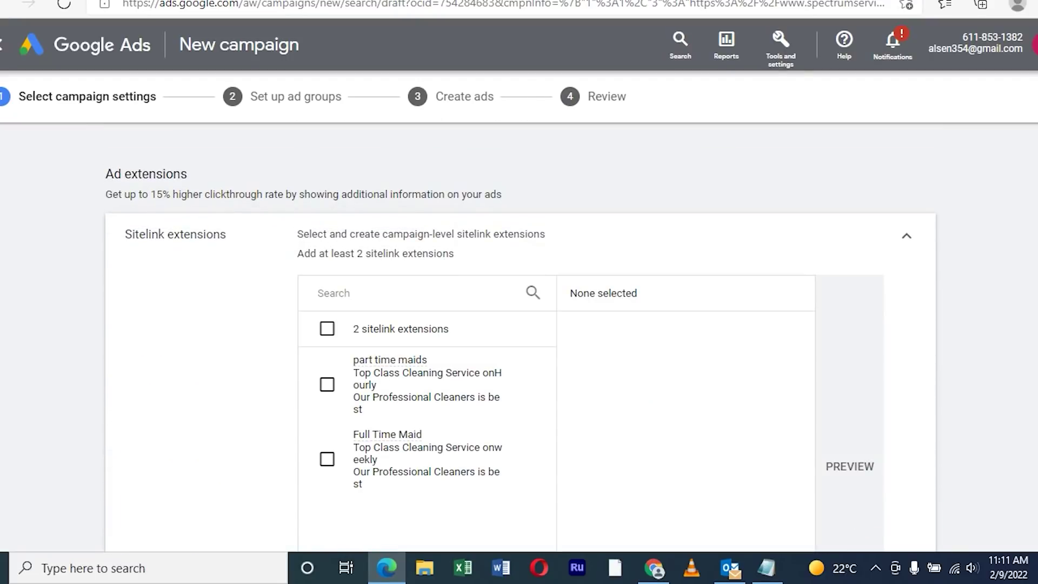
scroll(519, 335, "down", 5)
scroll(519, 335, "up", 2)
scroll(518, 336, "down", 1)
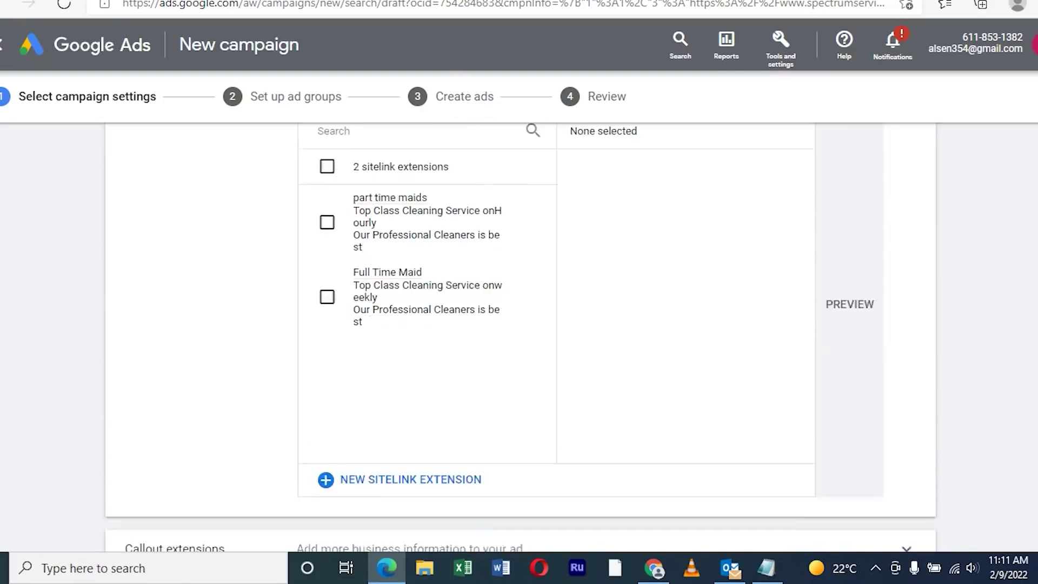
scroll(519, 335, "down", 1)
scroll(519, 335, "down", 3)
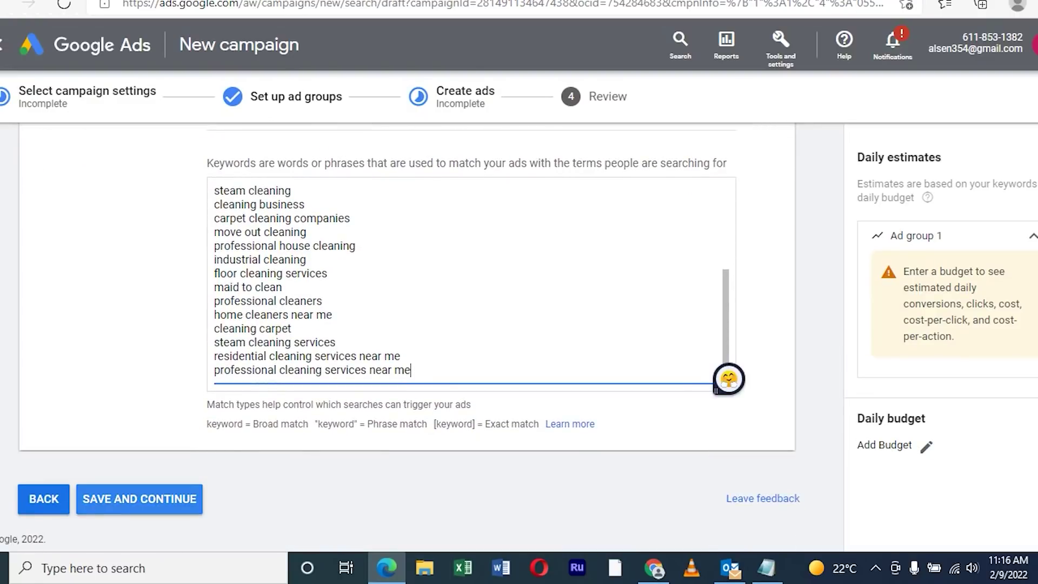
left_click(139, 498)
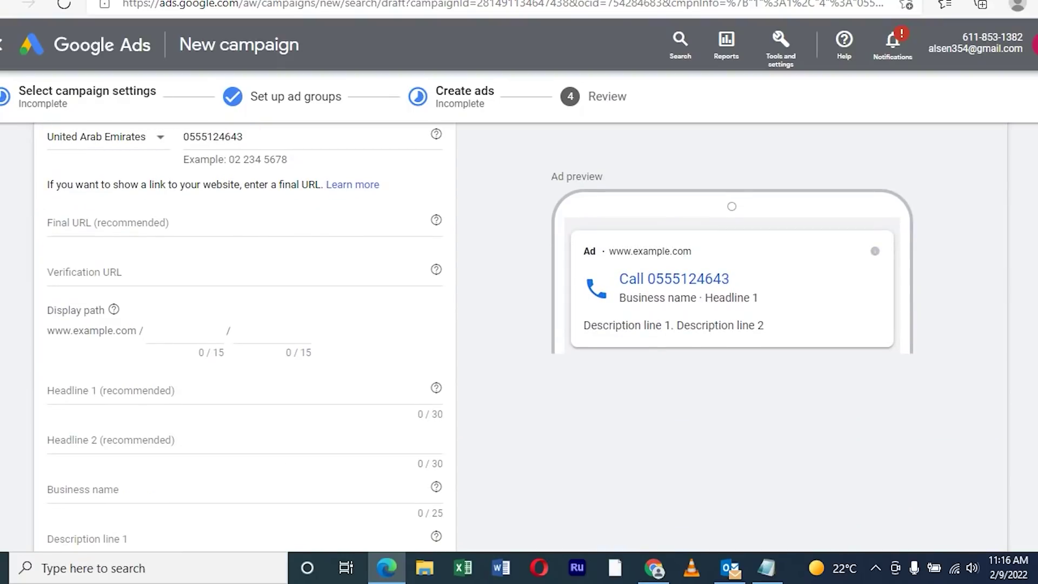
type("https://www.spectrumservices.ae/")
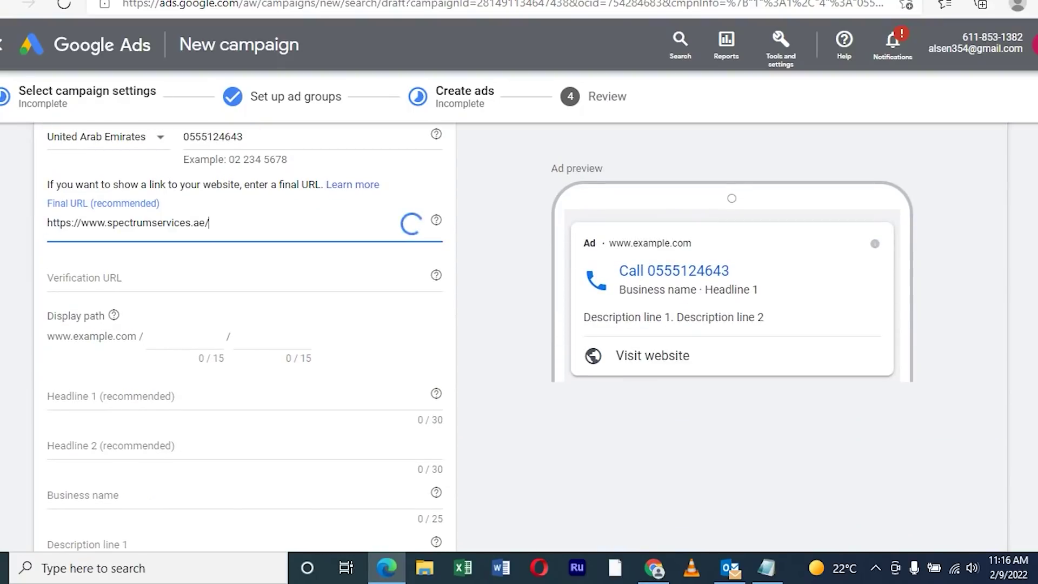
key("Tab")
key("Tab")
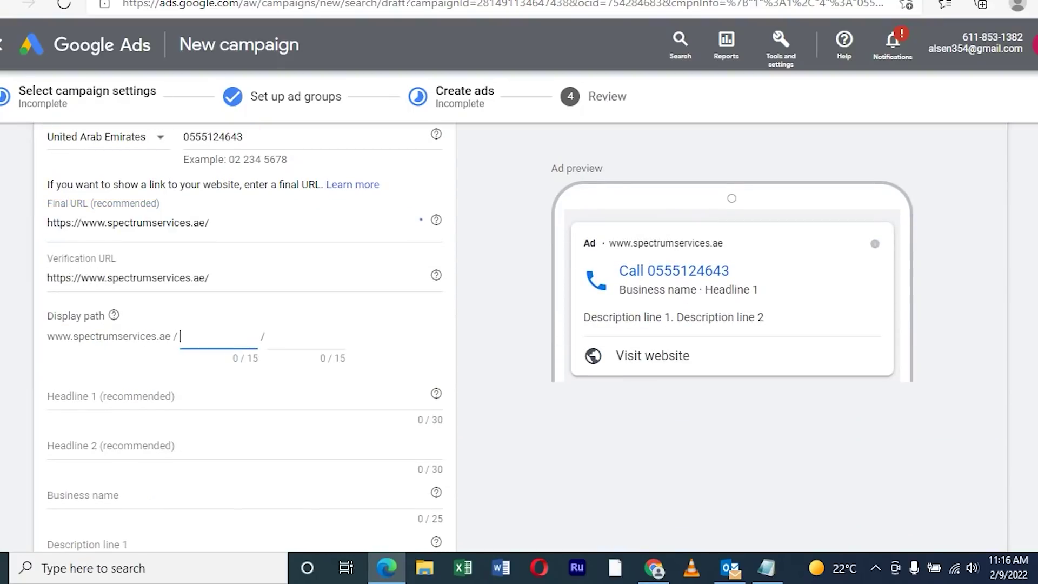
type("cLEANINGF")
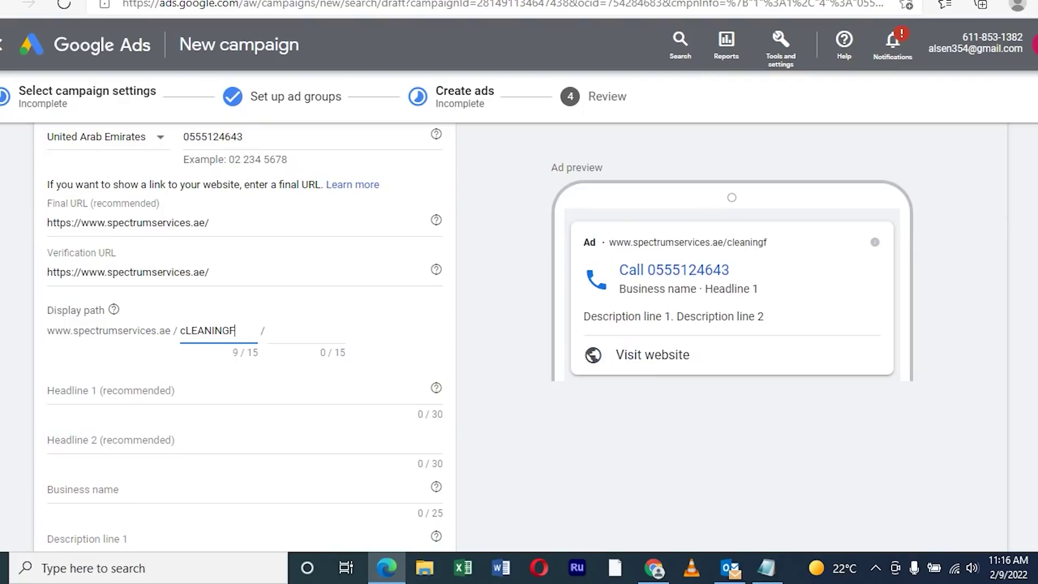
key("BackSpace")
key("Tab")
type("COMPANY")
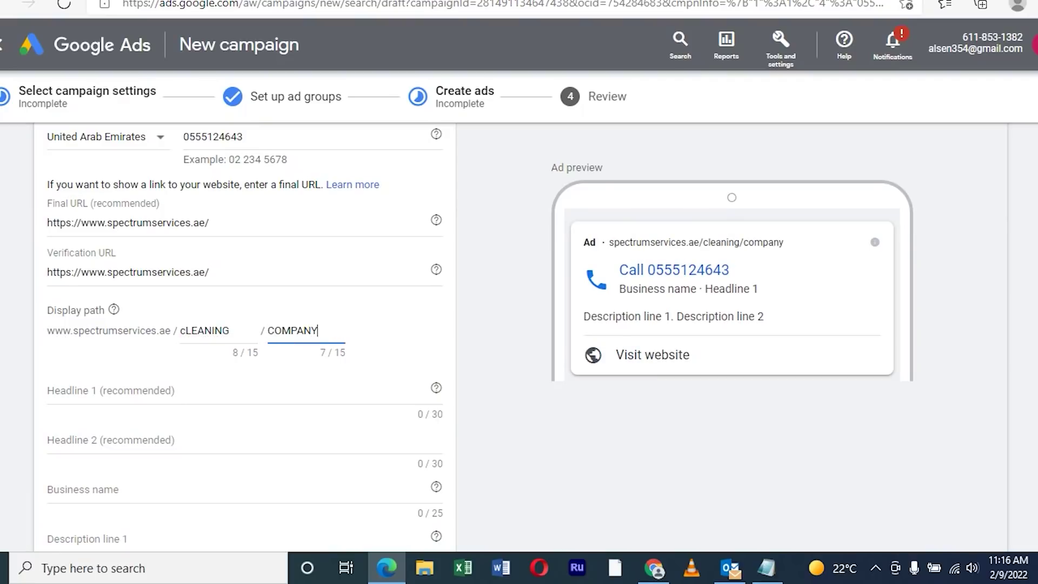
- Enter headlines 'Cleaning company in dubai' and 'maid company in dubai'
key("Tab")
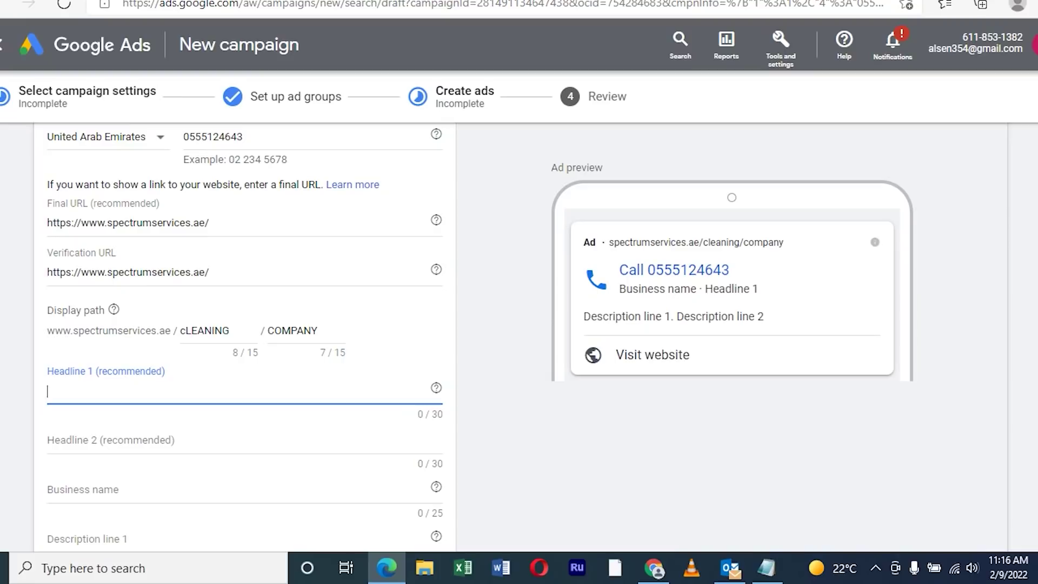
type("CLEANIN")
key("BackSpace")
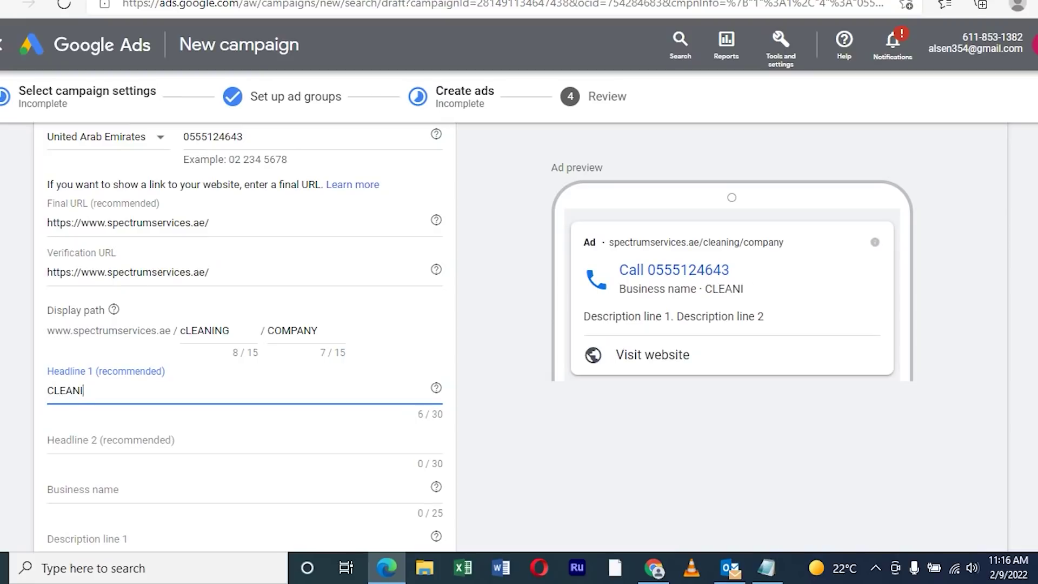
key("BackSpace")
key("BackSpace")
key("BackSpace")
key("BackSpace")
key("BackSpace")
type("lea")
type("ning com")
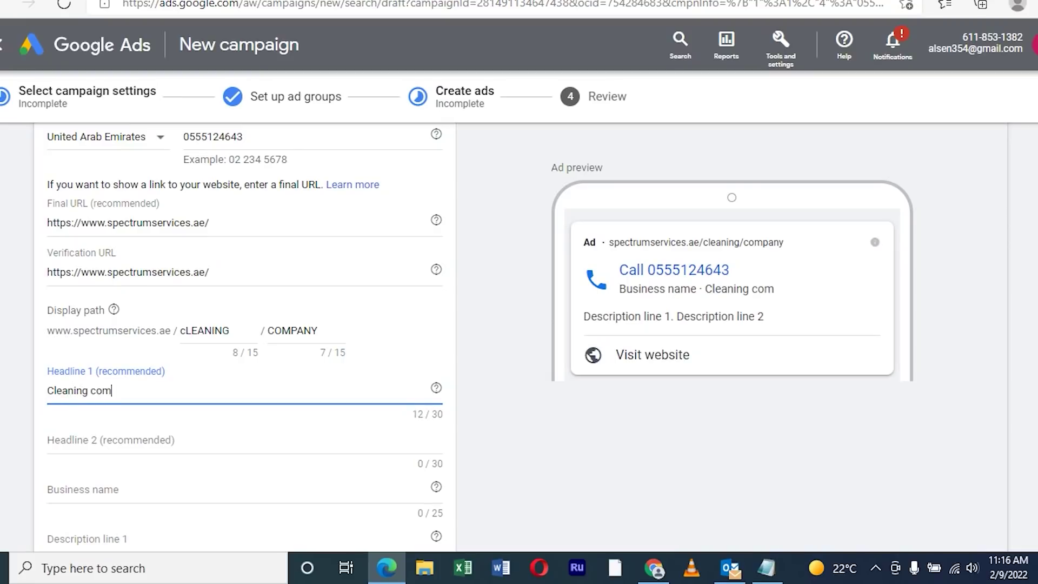
type("pany in dubai")
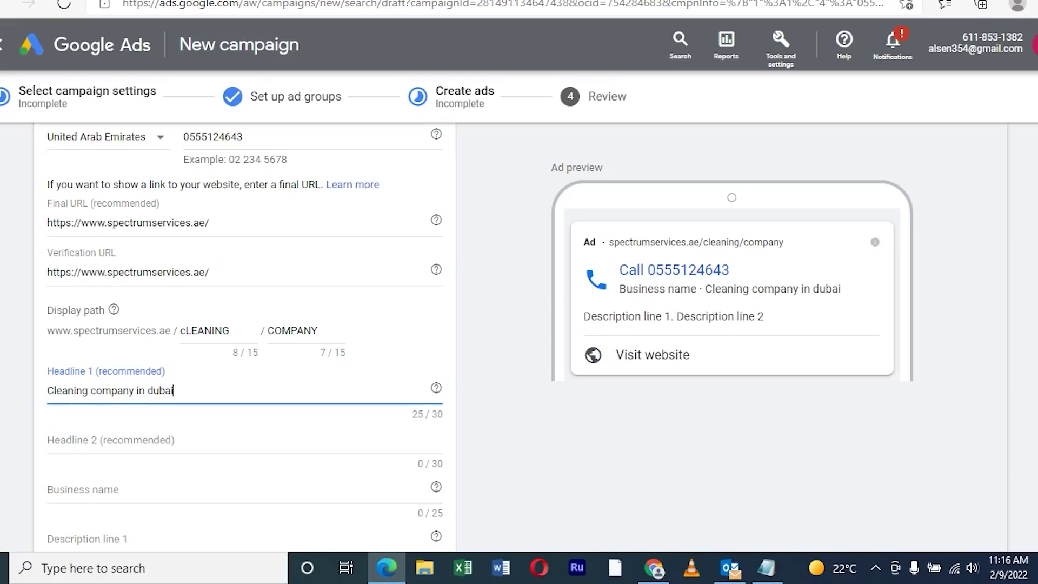
key("Tab")
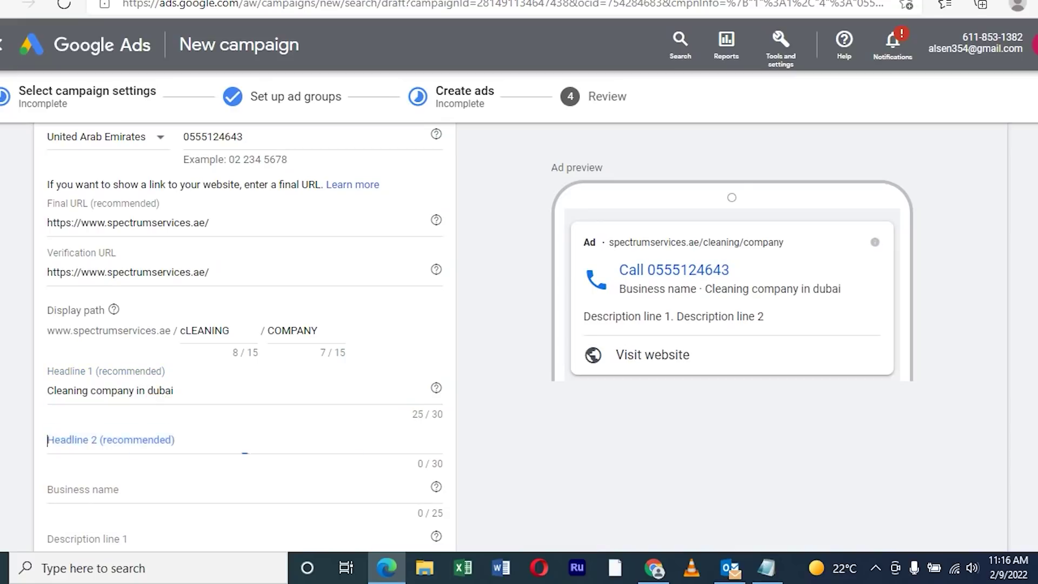
type("maid ")
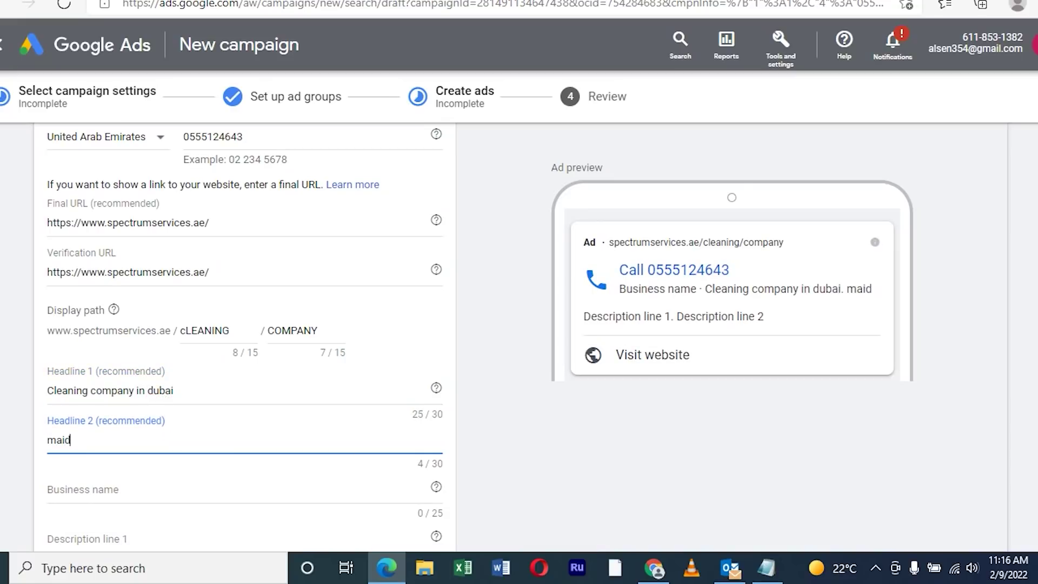
type("company in")
type(" dubai")
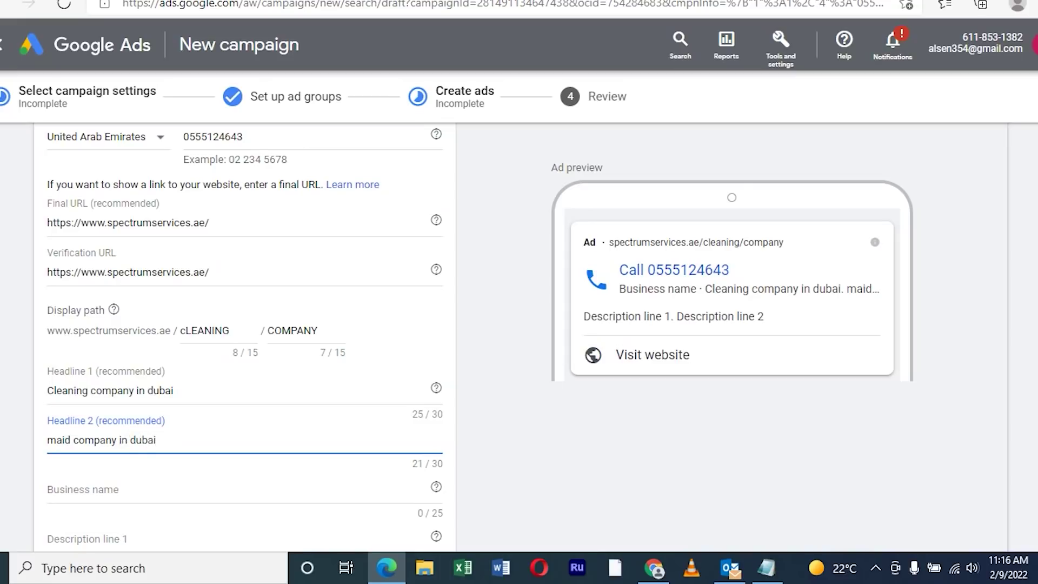
- Add business name 'spectrum' and description 'best services for cleaning', then finish the call ad
scroll(518, 335, "down", 4)
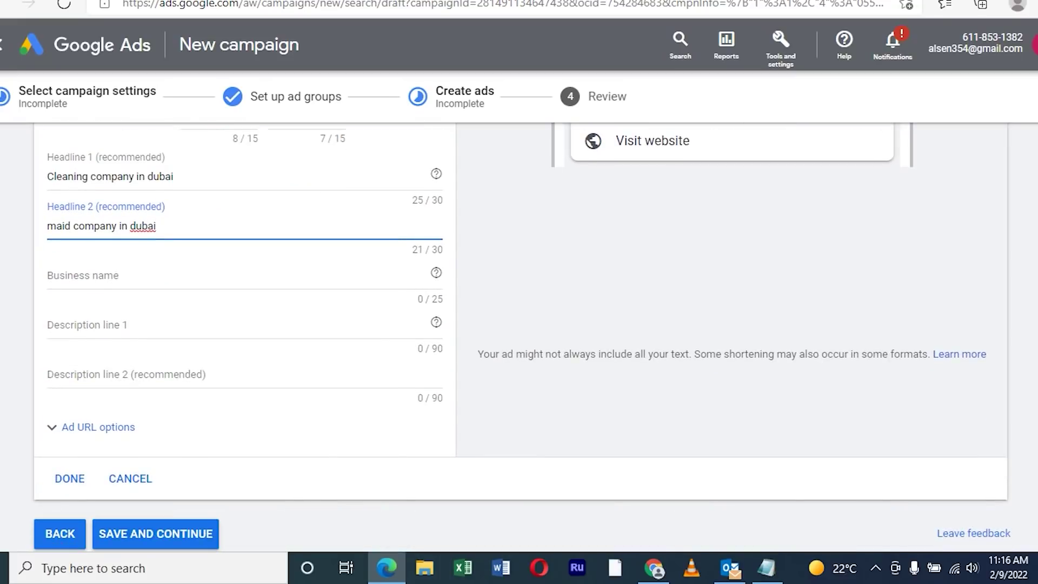
key("Tab")
type("sp")
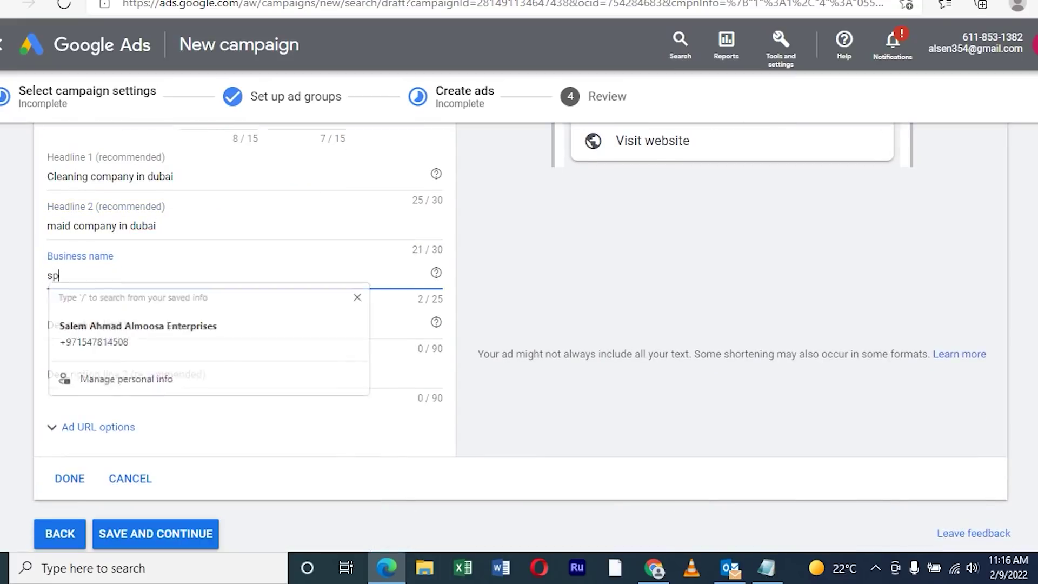
type("ect")
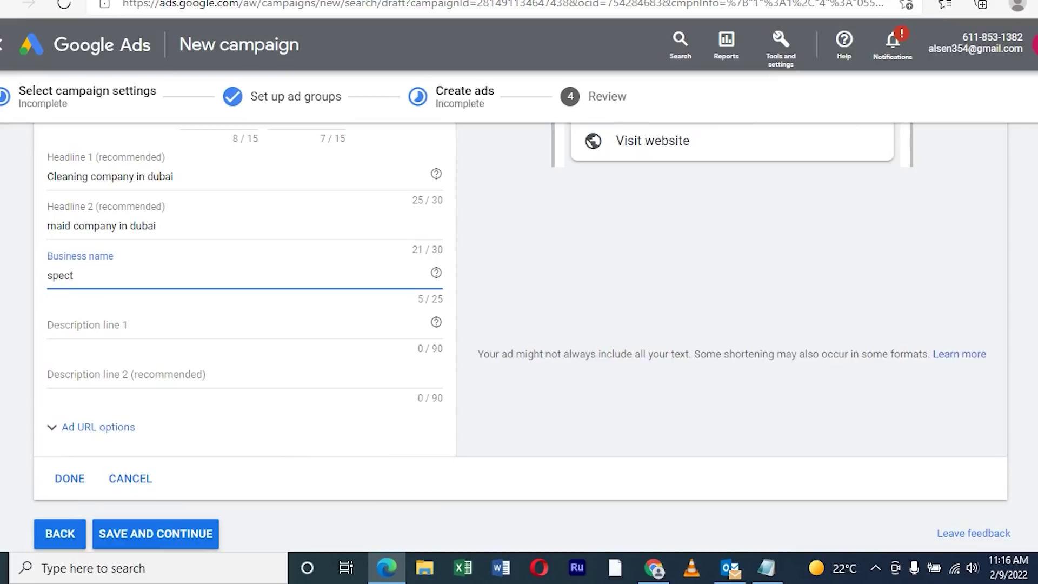
type("rum")
key("Tab")
type("bes")
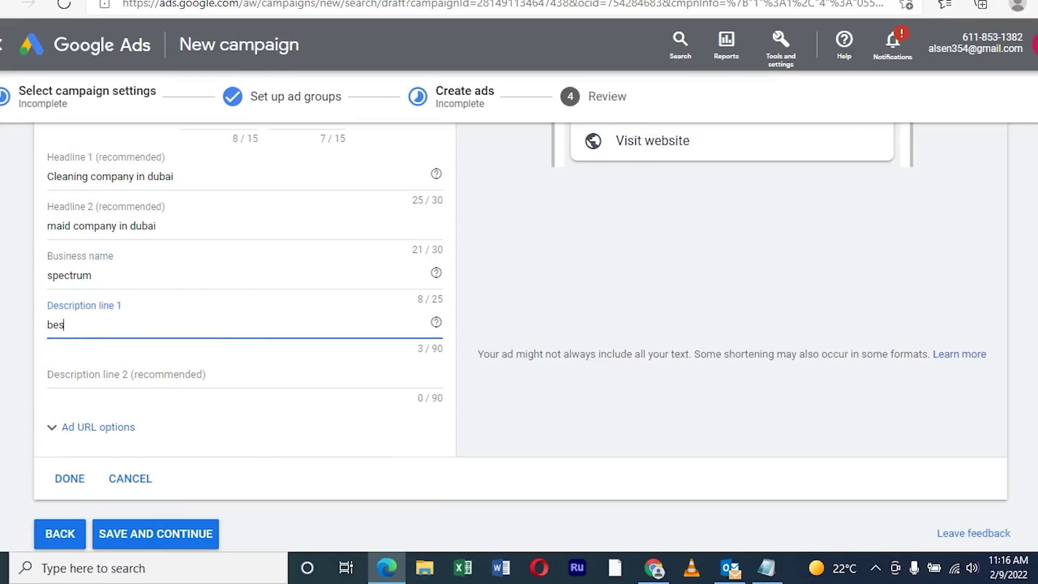
type("t serv")
type("iv")
key("BackSpace")
type("ces")
type(" for c")
type("leaning")
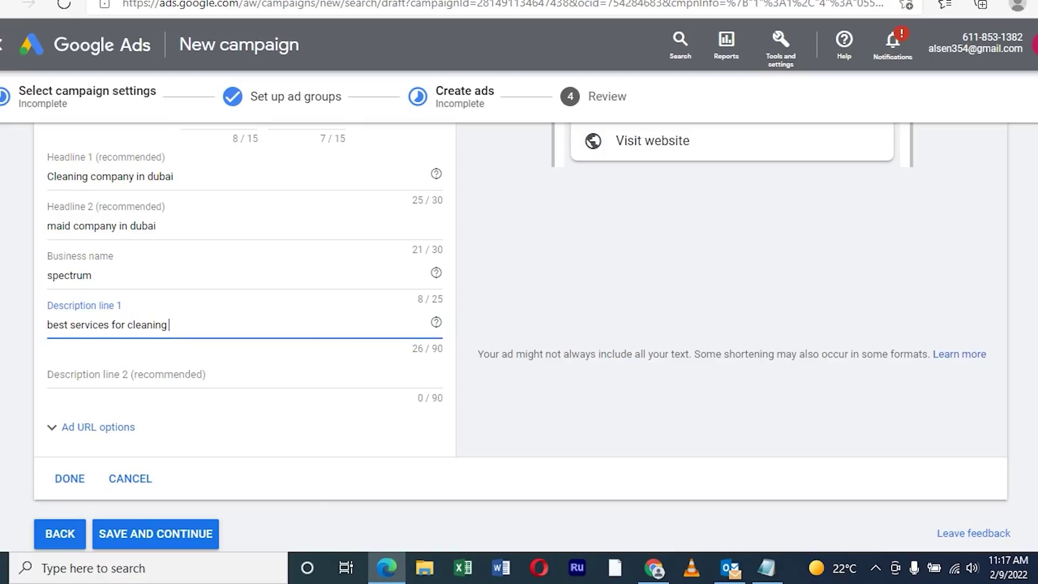
key("Tab")
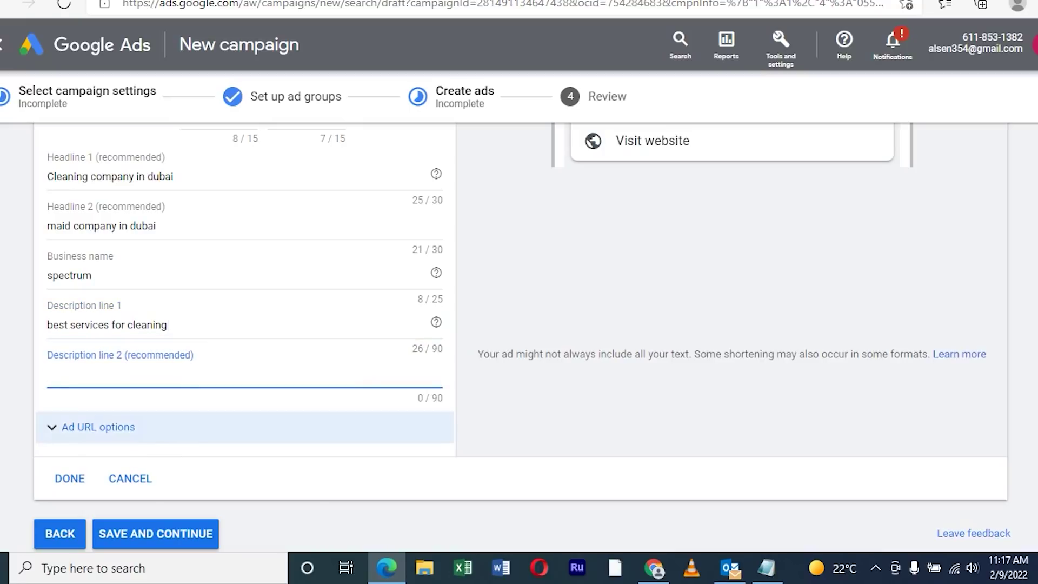
left_click(70, 478)
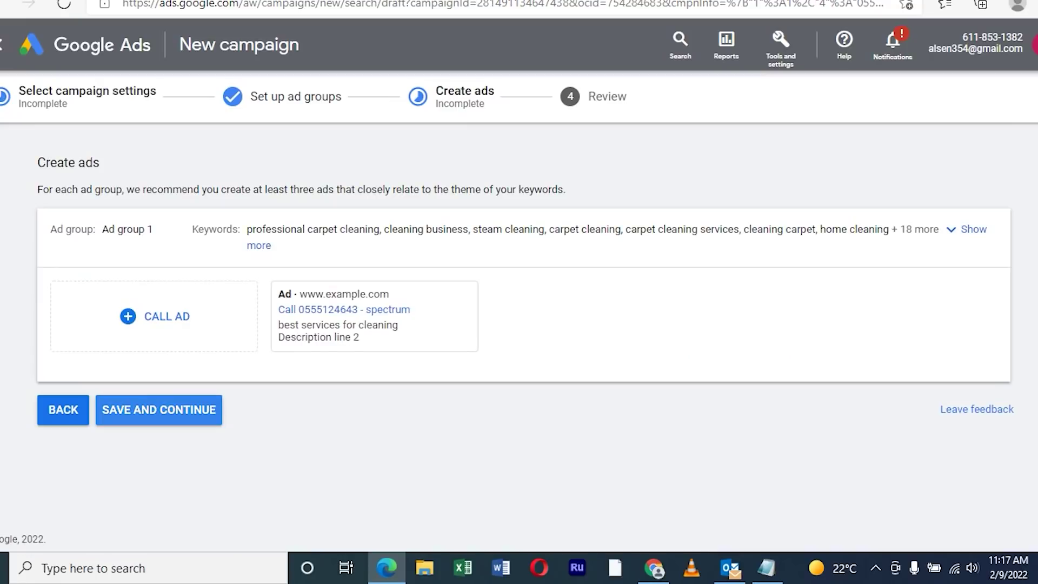
- Save and continue, then trim the search ad's first display path to 'cleaning'
left_click(158, 409)
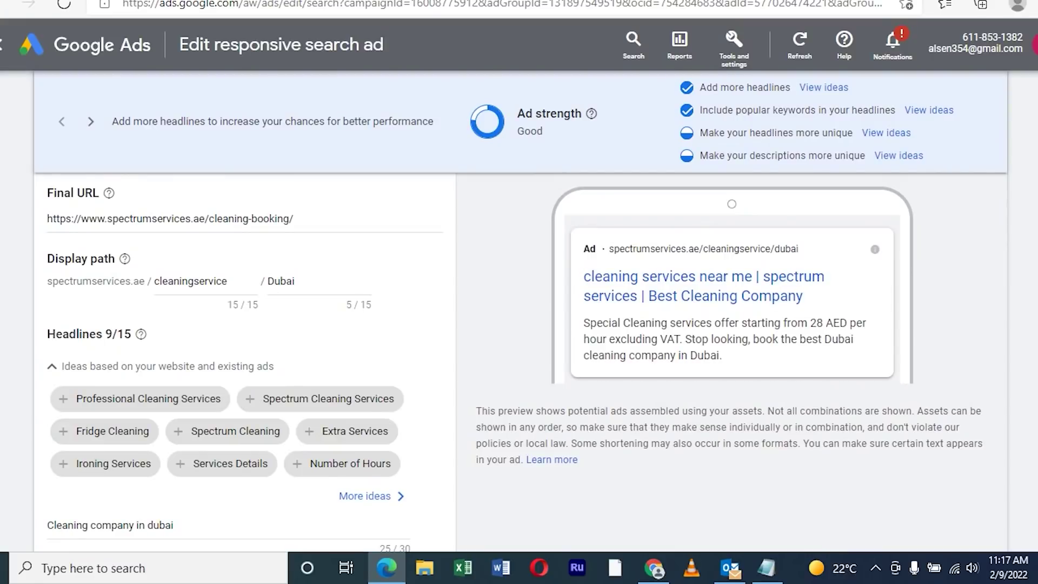
scroll(514, 364, "down", 1)
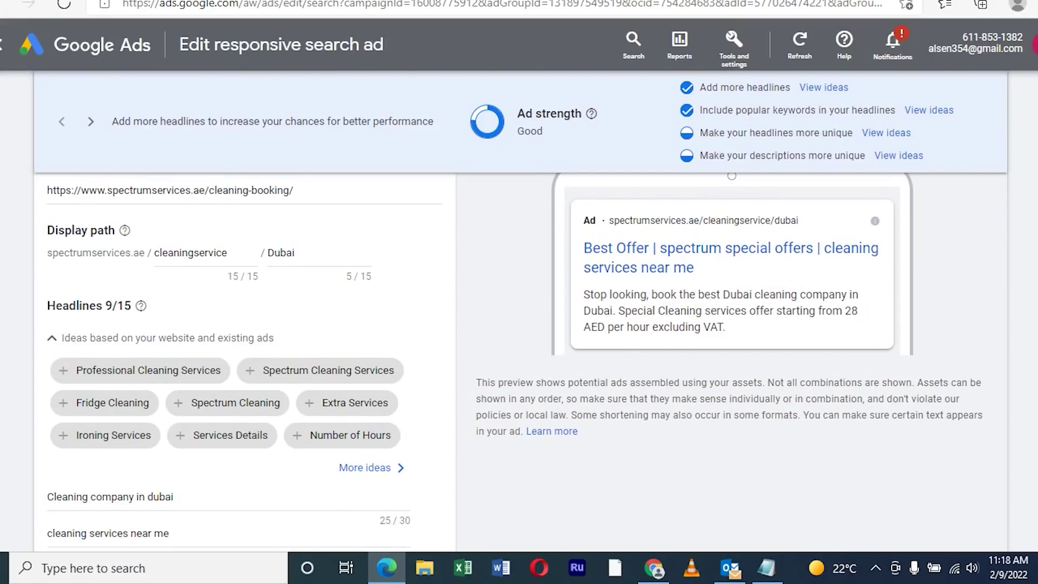
left_click(190, 252)
type("-")
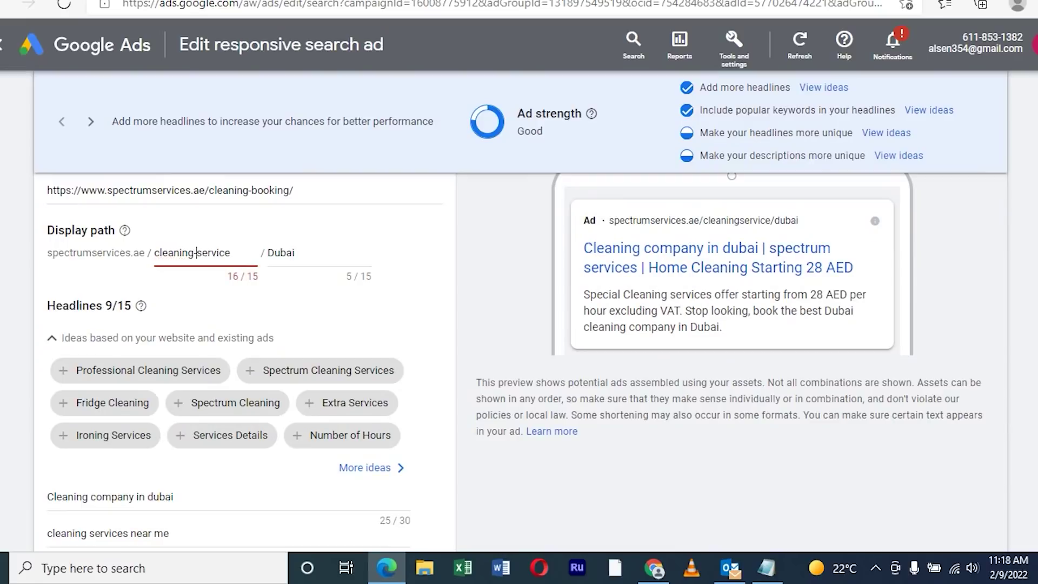
key("BackSpace")
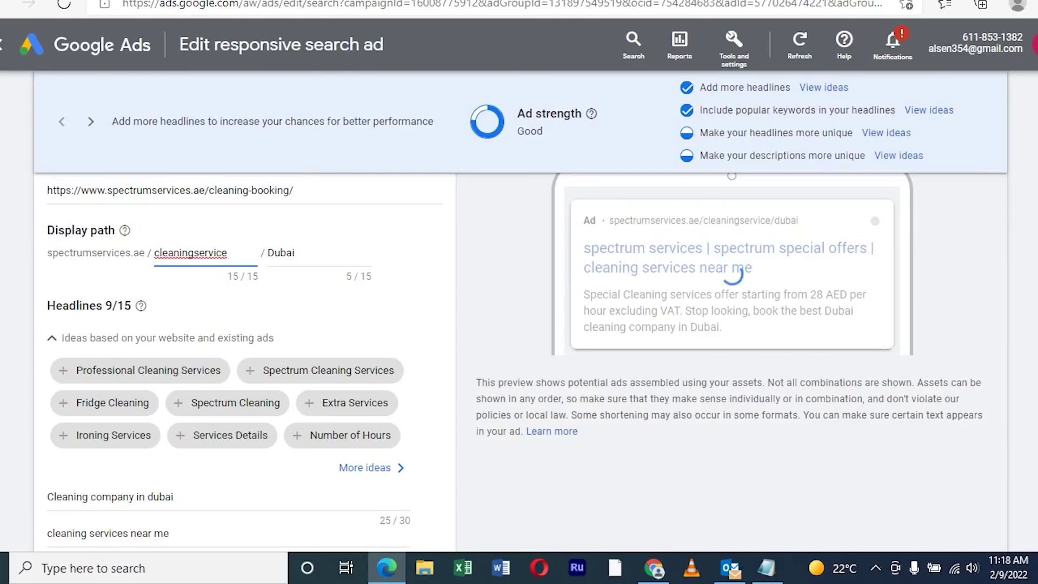
double_click(216, 253)
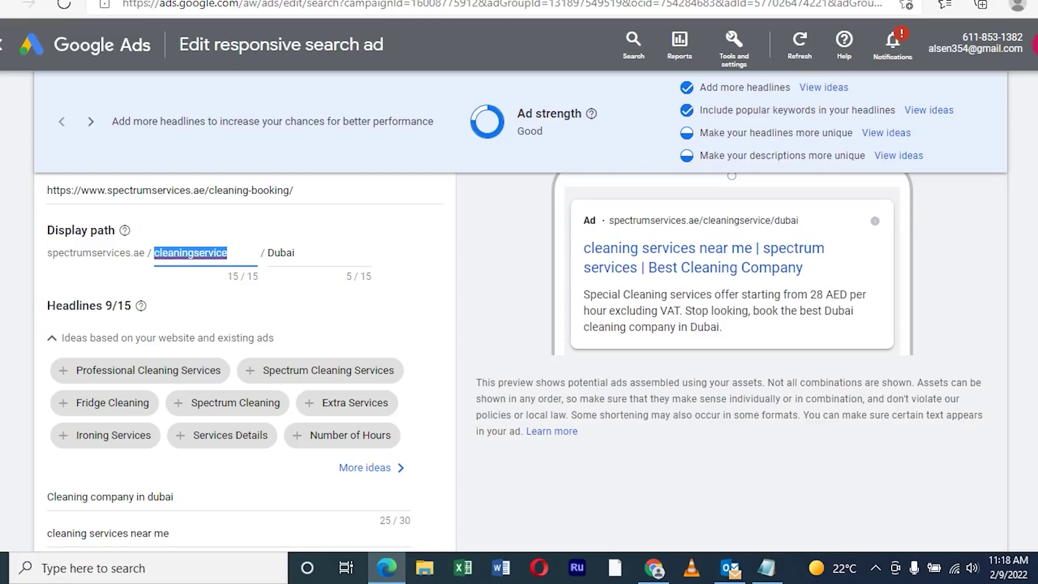
key("Right")
key("BackSpace")
key("BackSpace")
key("BackSpace")
key("BackSpace")
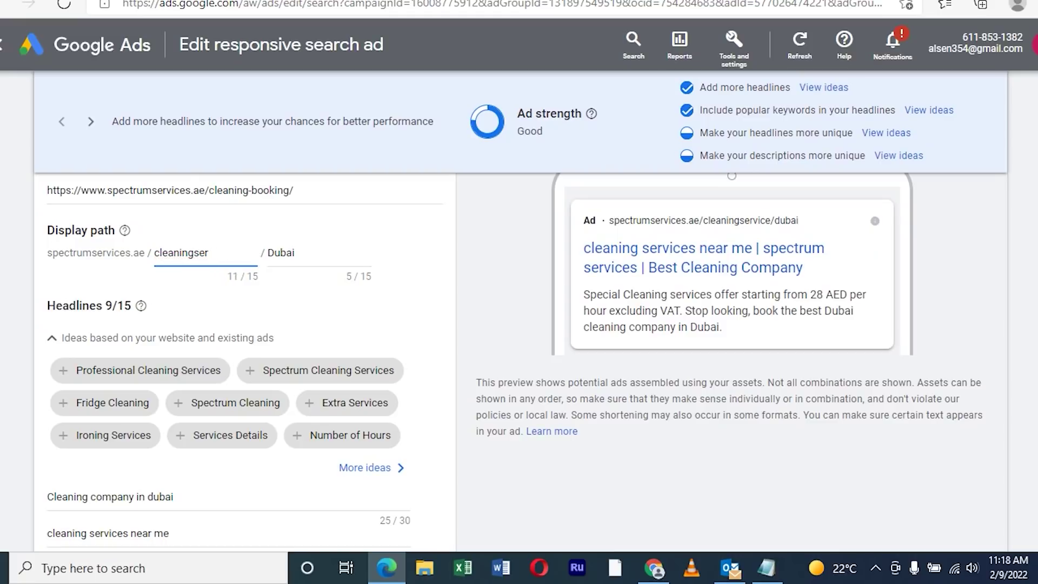
key("BackSpace")
key("BackSpace")
key("BackSpace")
- Set the second display path to 'Service-Dubai' and scroll down to save the ad
key("Tab")
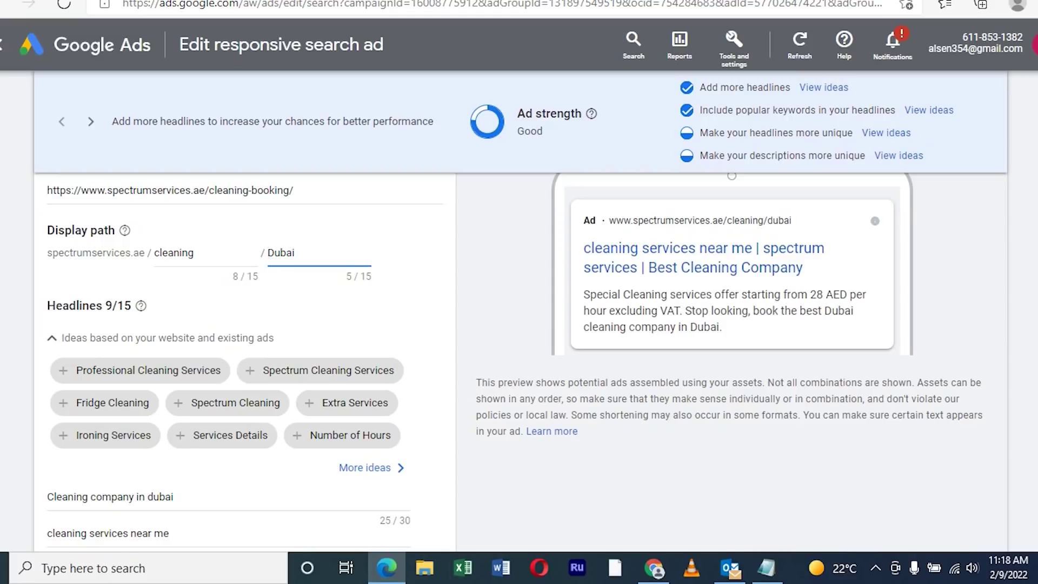
type("Services")
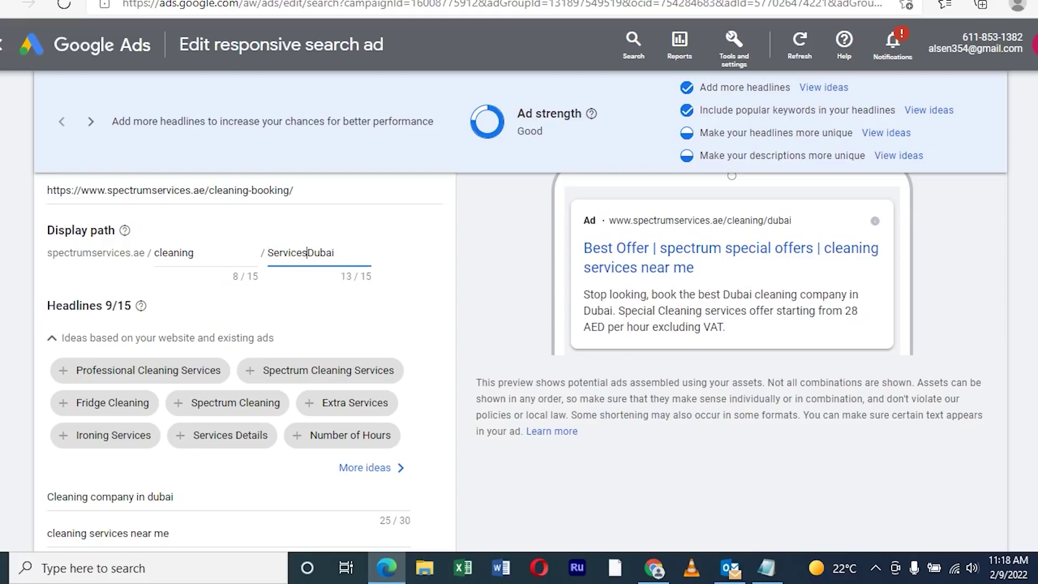
type("-")
key("BackSpace")
key("BackSpace")
type("-")
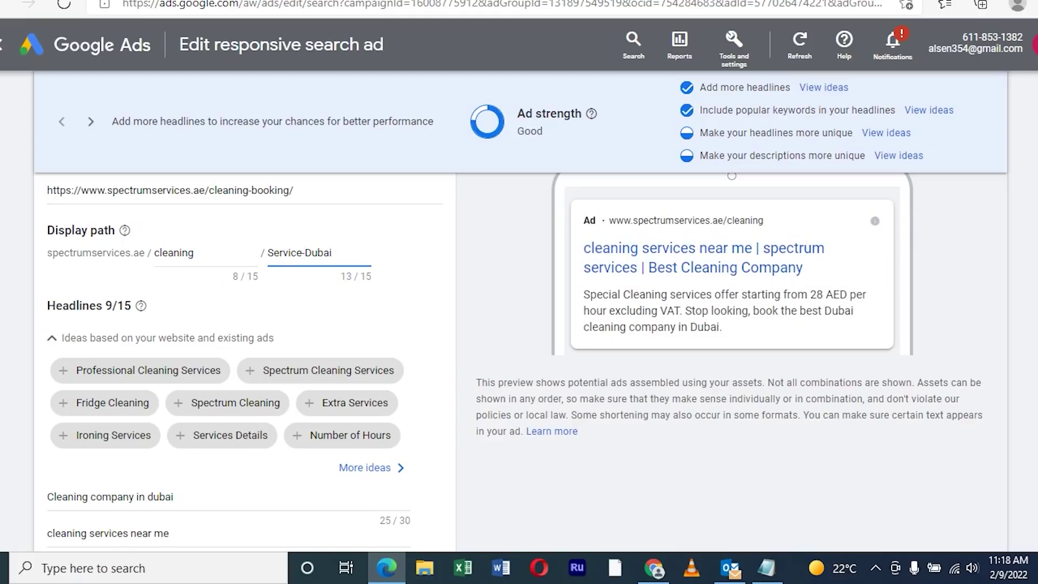
scroll(243, 363, "down", 7)
scroll(243, 362, "down", 5)
scroll(244, 362, "down", 1)
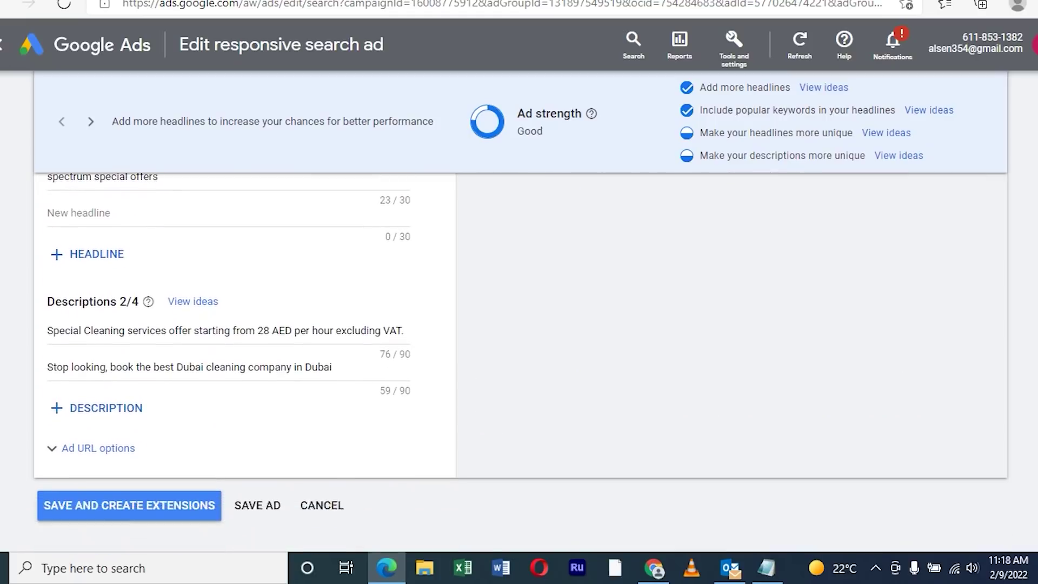
scroll(243, 362, "down", 1)
- Save the edited search ad and return to the All campaigns overview
left_click(257, 479)
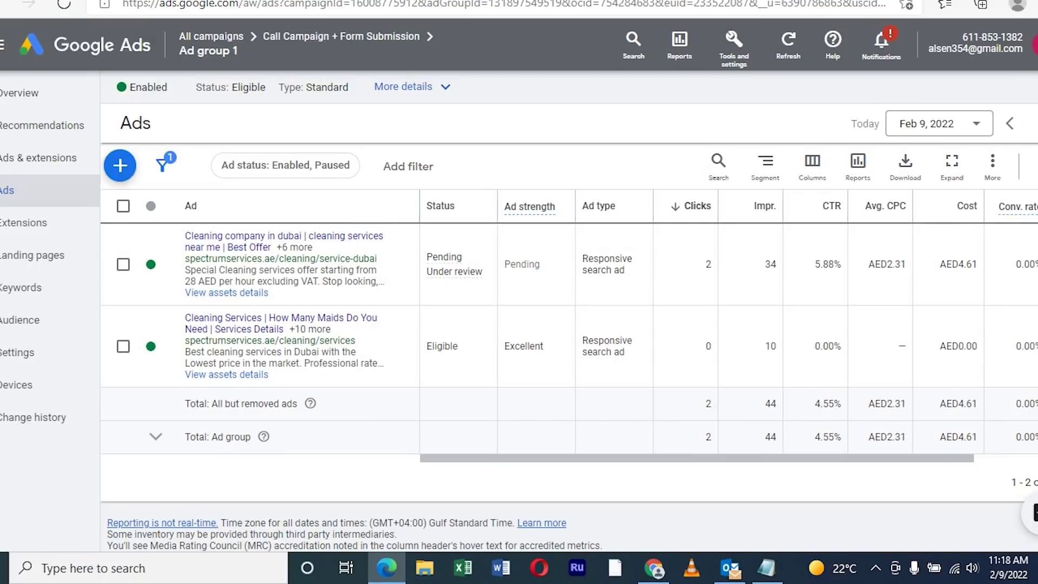
left_click(211, 36)
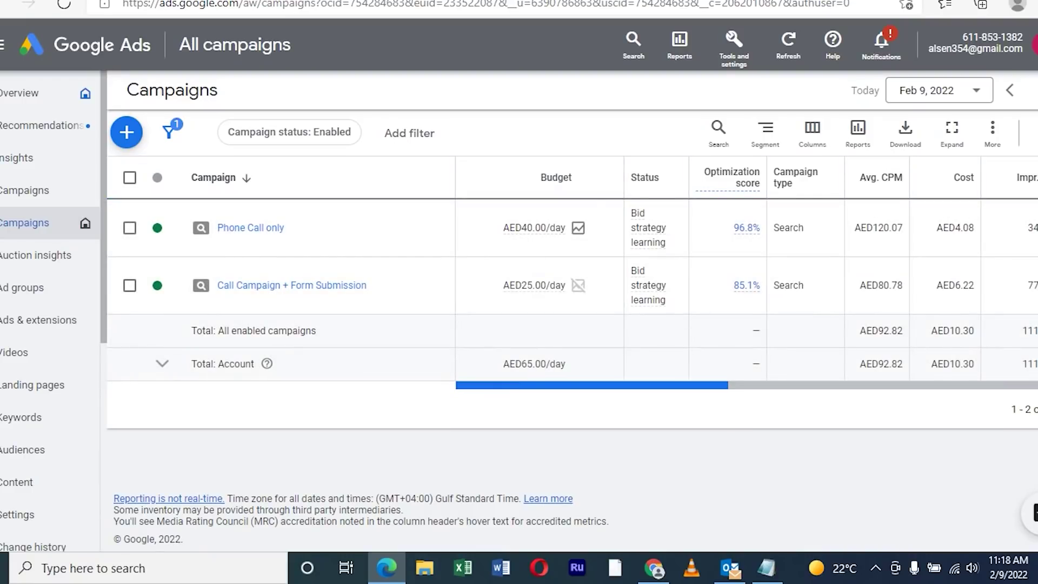
scroll(746, 270, "right", 10)
scroll(746, 270, "left", 5)
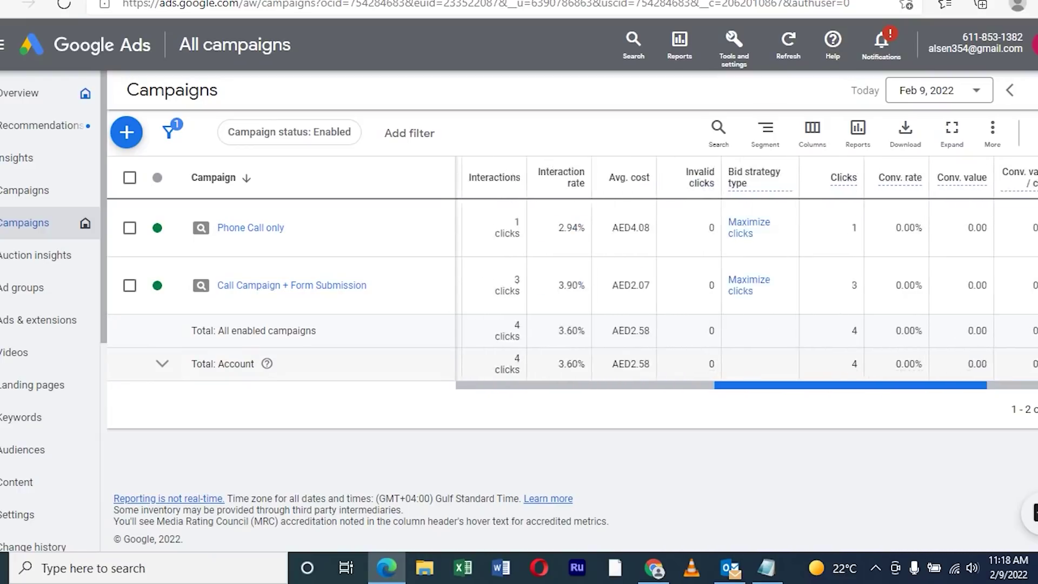
scroll(746, 270, "left", 5)
scroll(745, 271, "right", 5)
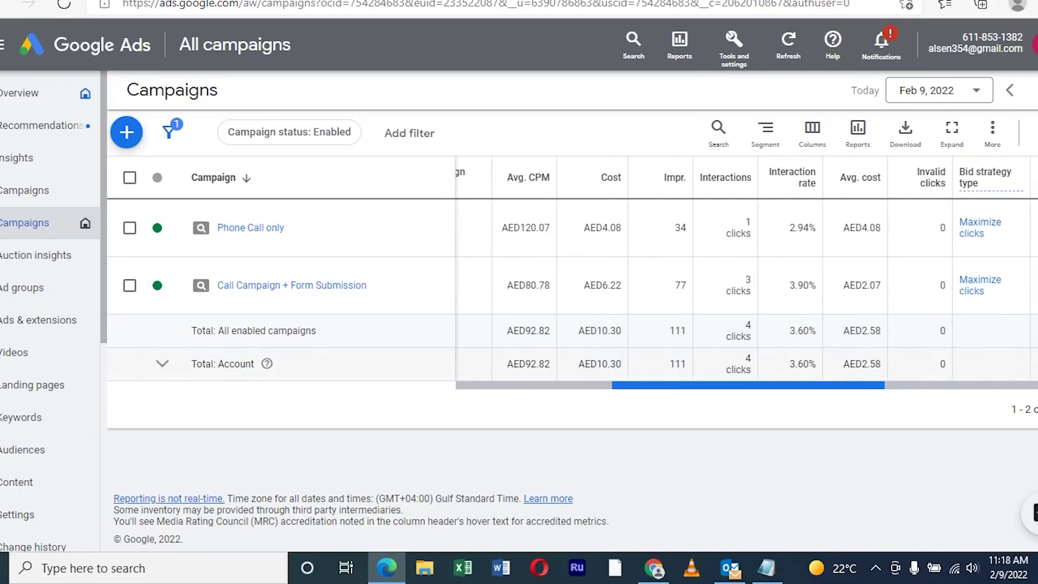
triple_click(738, 284)
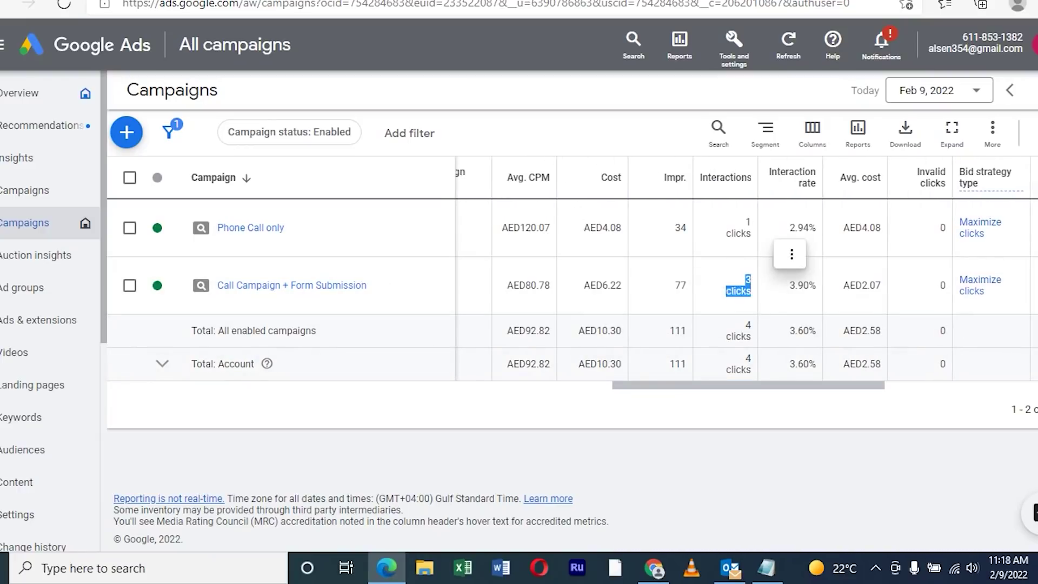
left_click(234, 44)
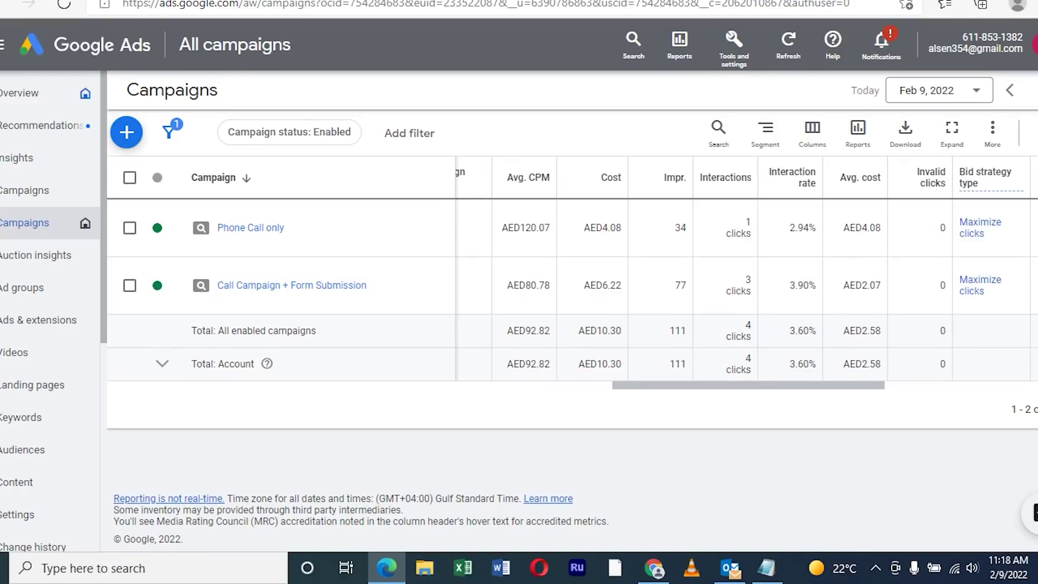